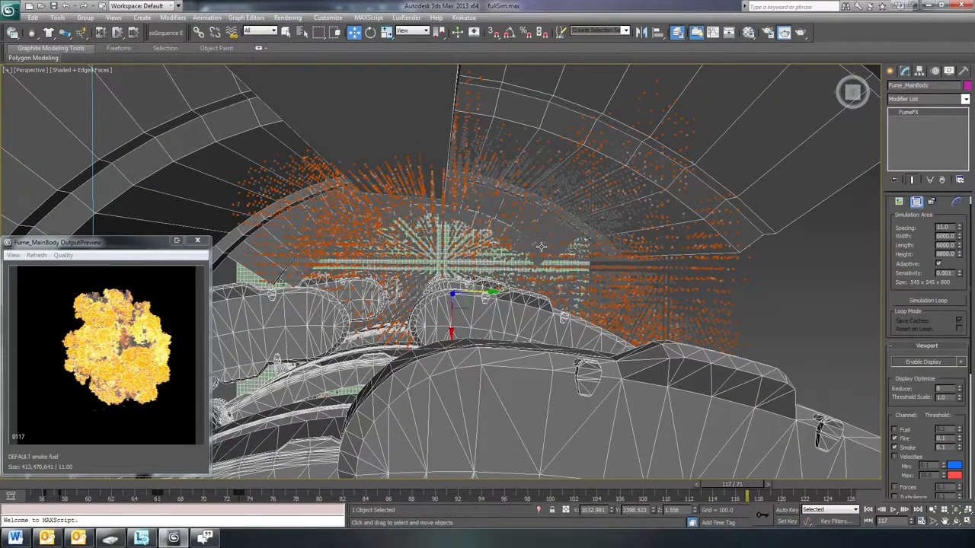
Hide the scene geometry and particle systems so that the FumeFX explosion and its container remain displayed
alt+middle_drag(537, 247, 547, 251)
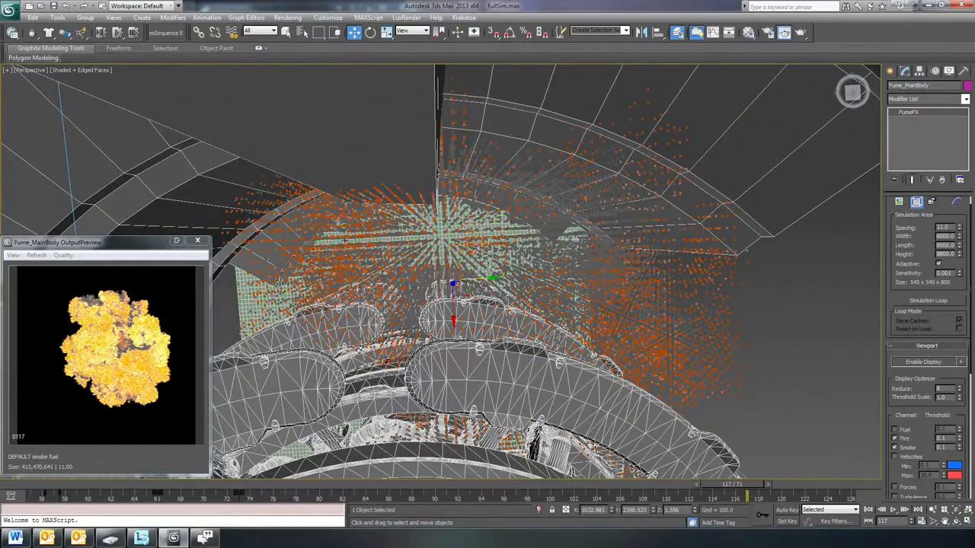
alt+middle_drag(547, 251, 497, 239)
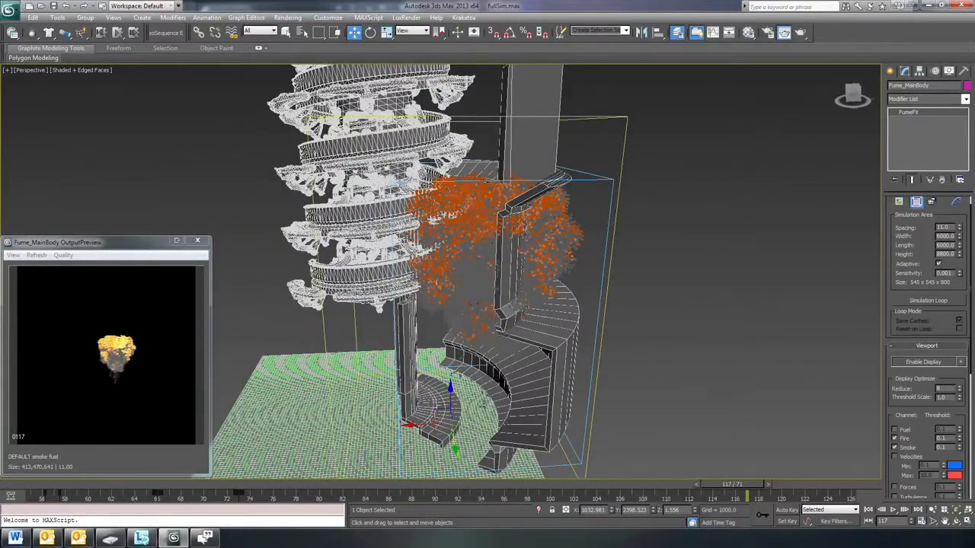
key(shift+g)
key(shift+p)
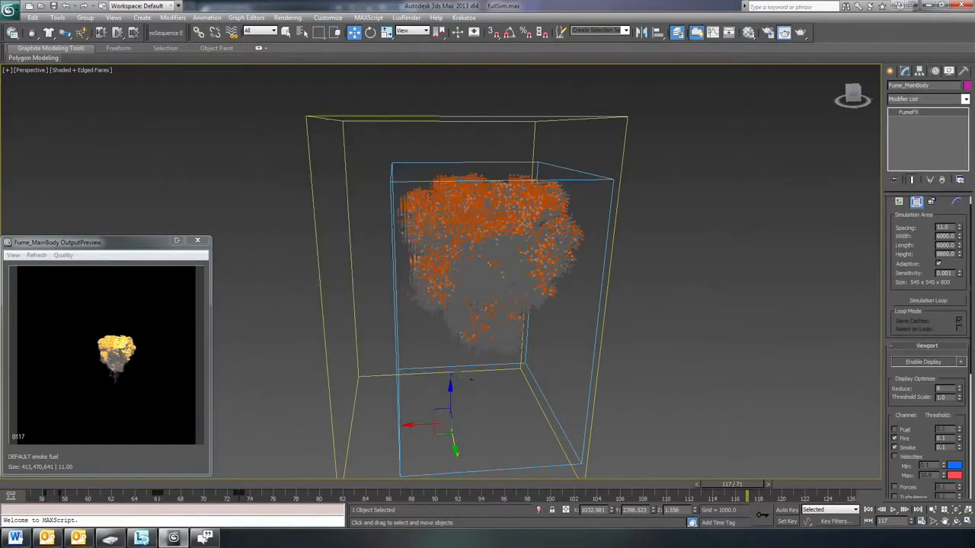
mouse_move(606, 324)
alt+middle_down()
mouse_move(639, 322)
mouse_move(597, 331)
alt+middle_up()
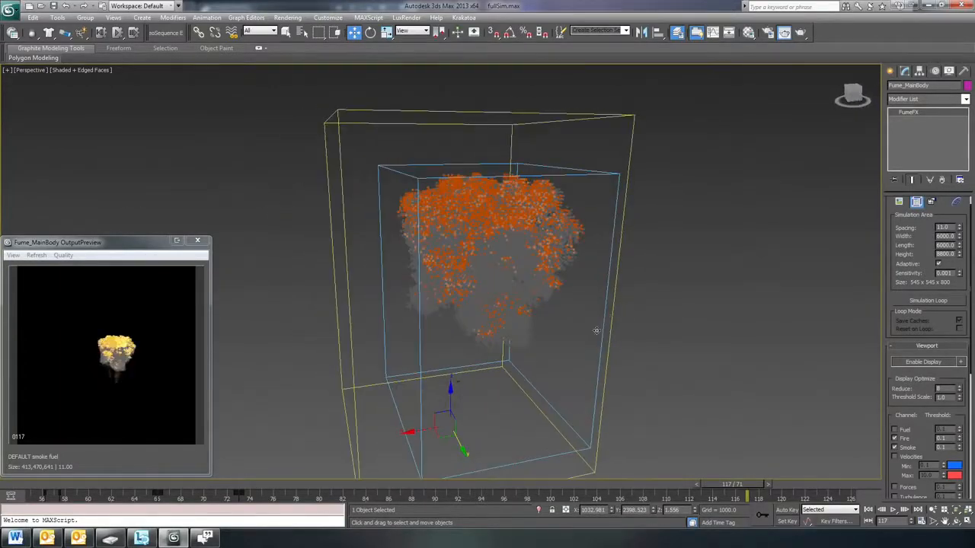
Inspect the explosion simulation at frames 96 and 83 inside its adaptive container
click(421, 482)
alt+middle_drag(533, 392, 510, 401)
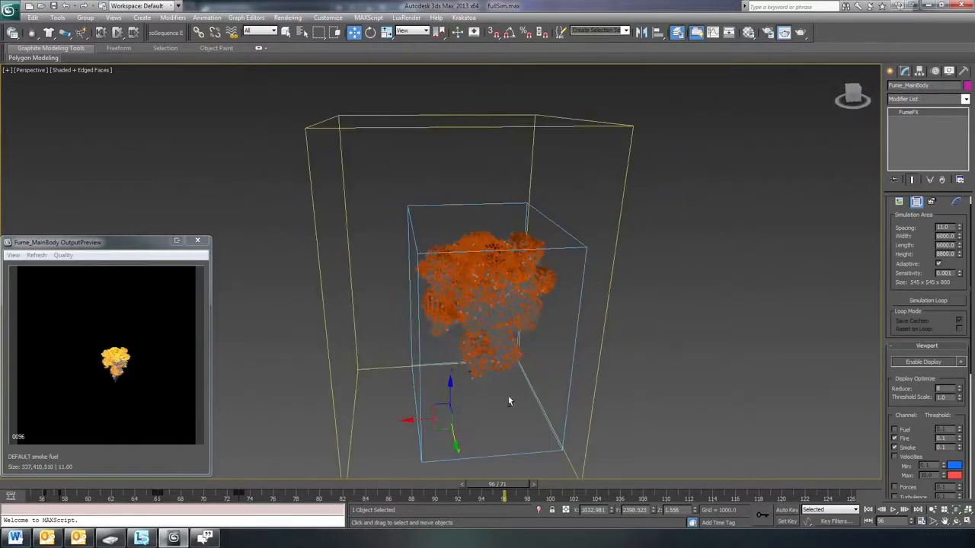
click(355, 485)
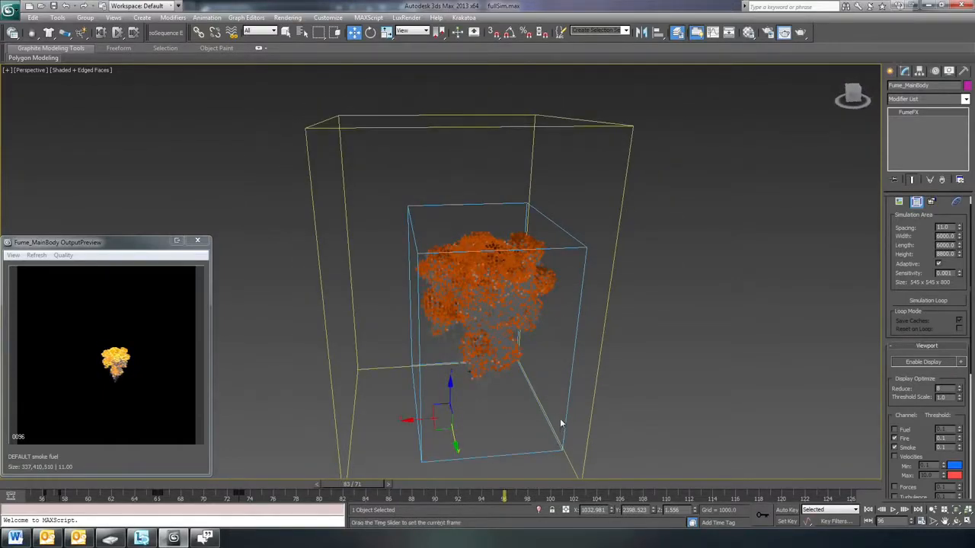
alt+middle_drag(559, 415, 544, 376)
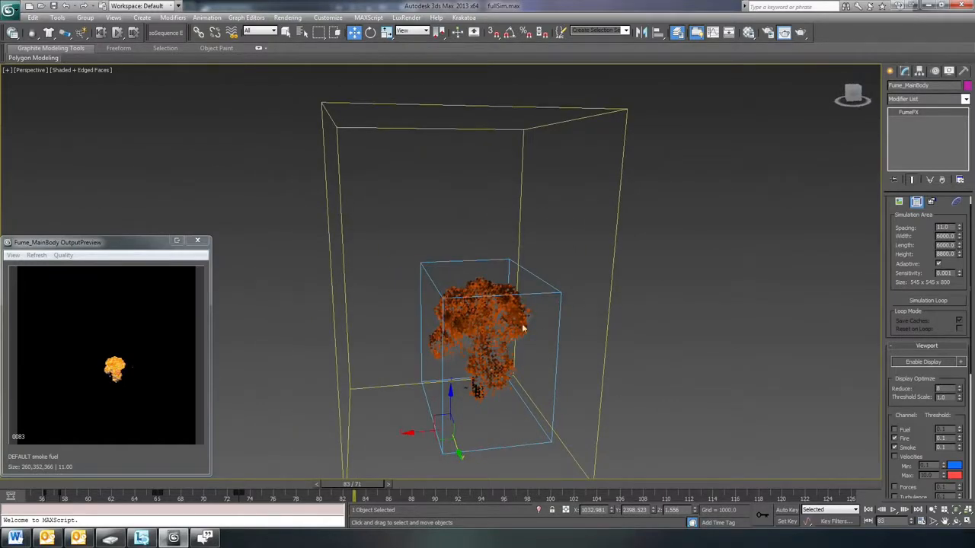
Show the scene geometry with the horizontal slice planes and view the explosion at frame 121
key(shift+g)
mouse_move(450, 298)
alt+middle_down()
mouse_move(450, 282)
mouse_move(429, 272)
mouse_move(457, 279)
alt+middle_up()
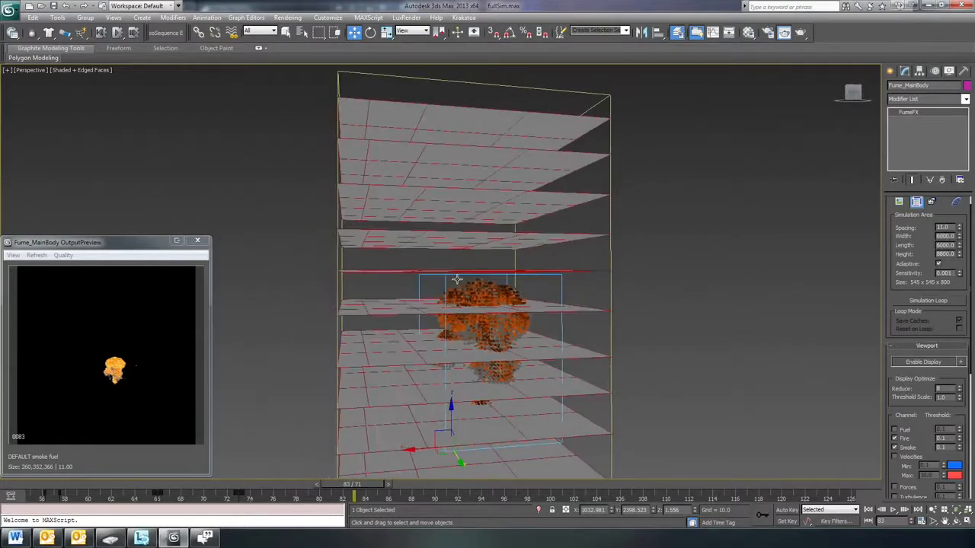
click(792, 484)
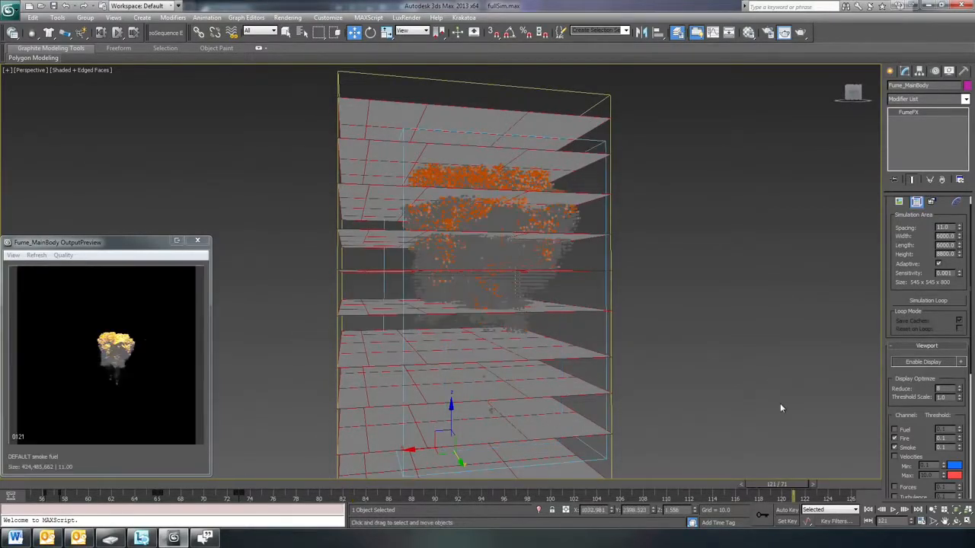
mouse_move(634, 240)
alt+middle_down()
mouse_move(564, 235)
mouse_move(572, 213)
mouse_move(609, 246)
mouse_move(630, 252)
mouse_move(634, 243)
alt+middle_up()
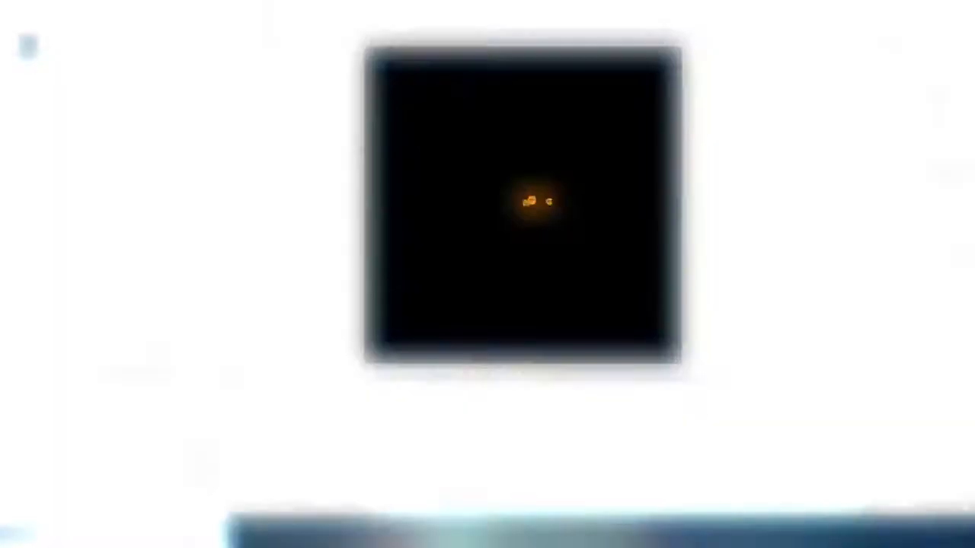
Switch to After Effects, preview the slice1 composition and move the current time to 0:00:01:25
key(space)
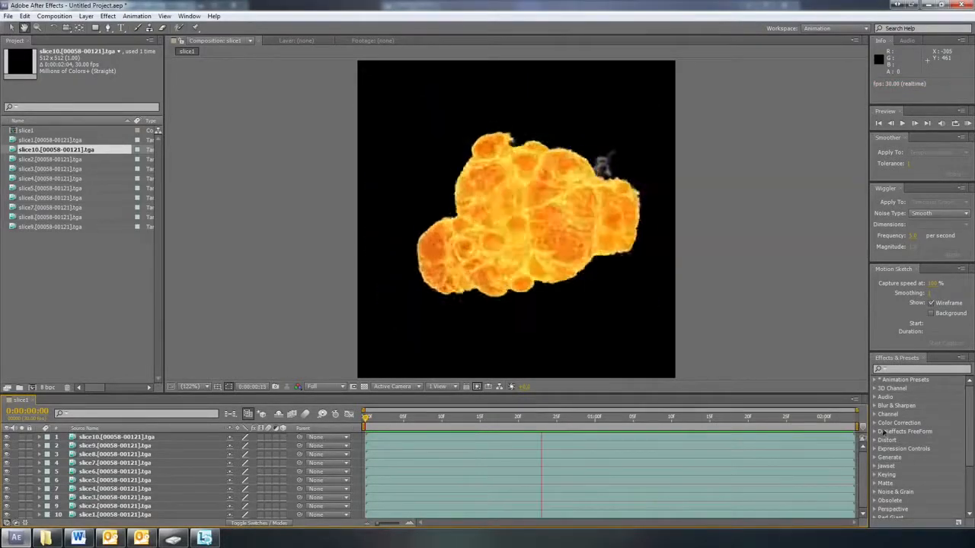
click(830, 418)
drag(830, 418, 786, 418)
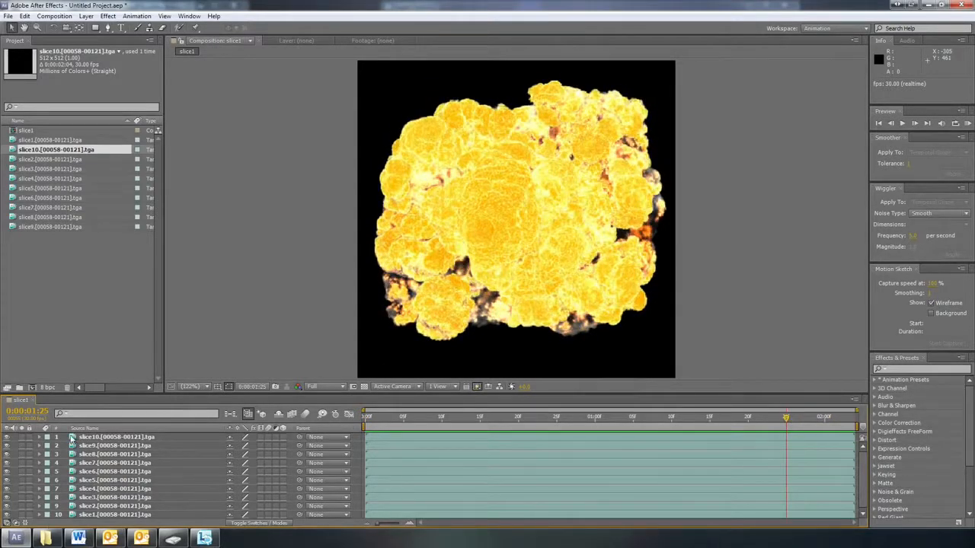
Hide the slice10 through slice5 layers and scrub the composition back to about 1 second
click(6, 455)
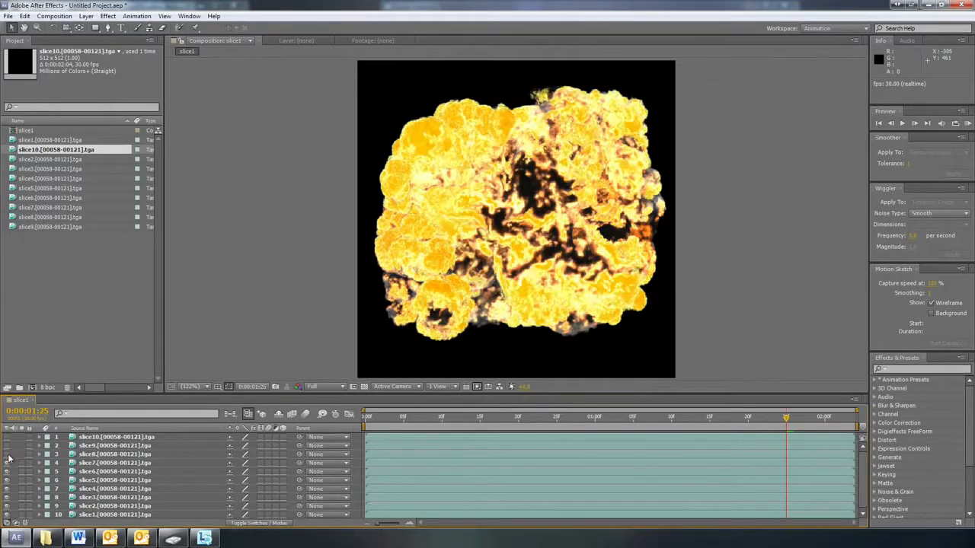
click(6, 463)
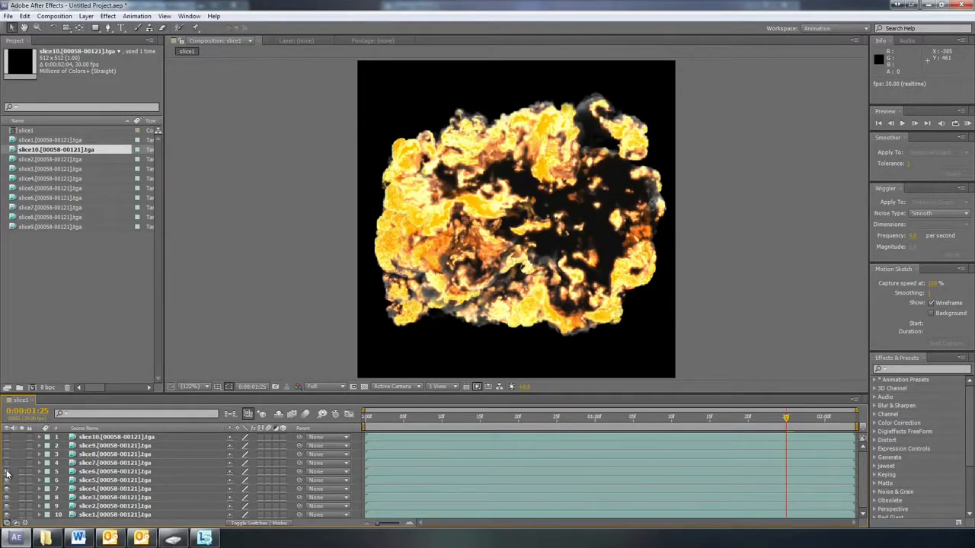
click(6, 472)
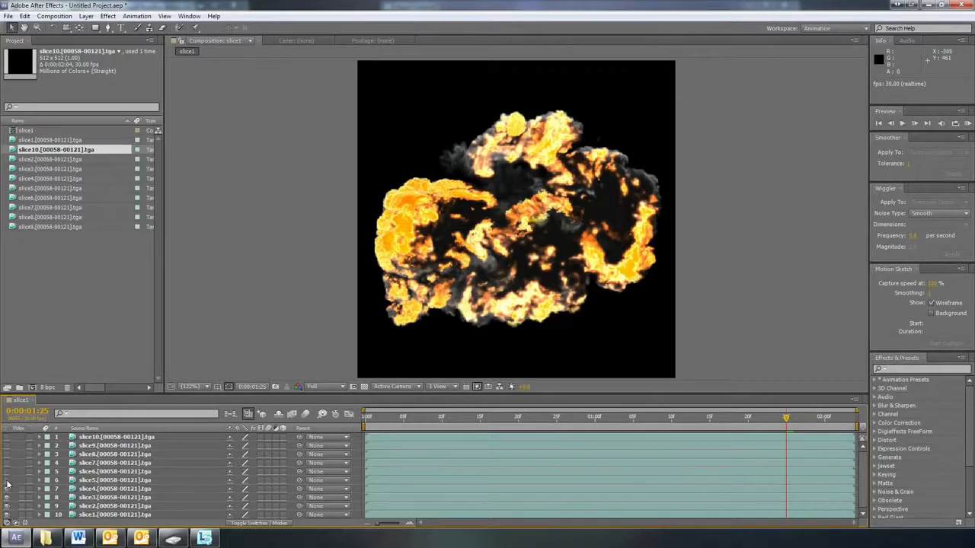
click(7, 480)
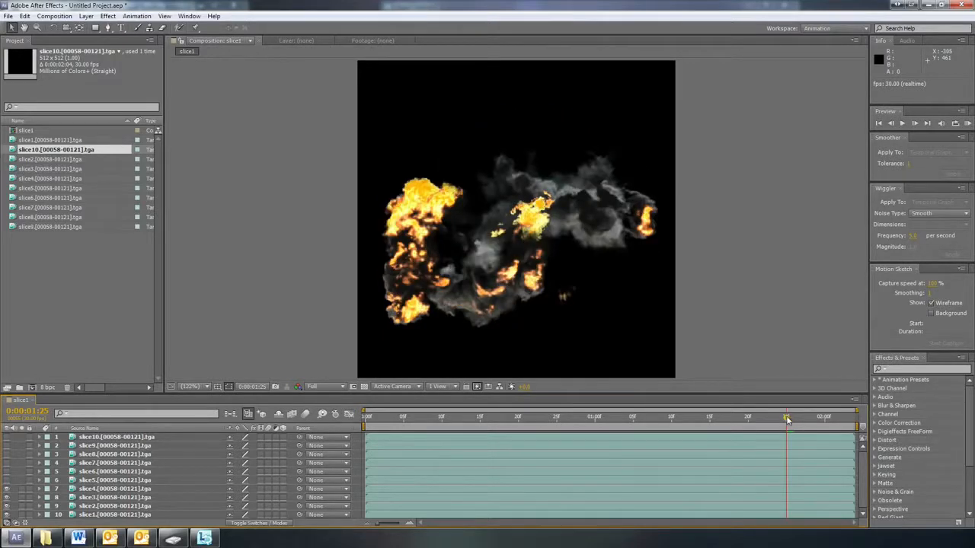
drag(788, 420, 594, 419)
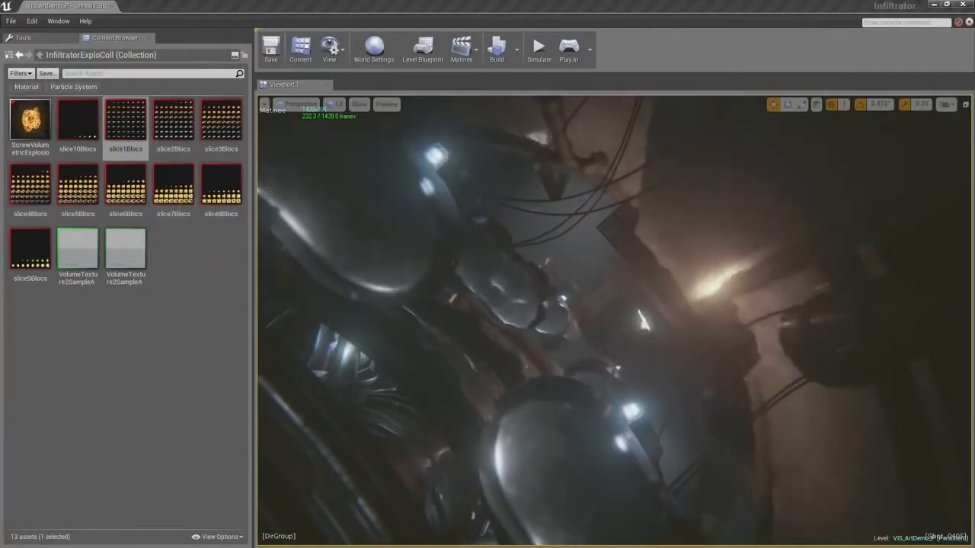
Switch to Unreal Editor, examine the slice1Blocs flipbook texture in a maximized editor window, and close it
drag(974, 93, 784, 64)
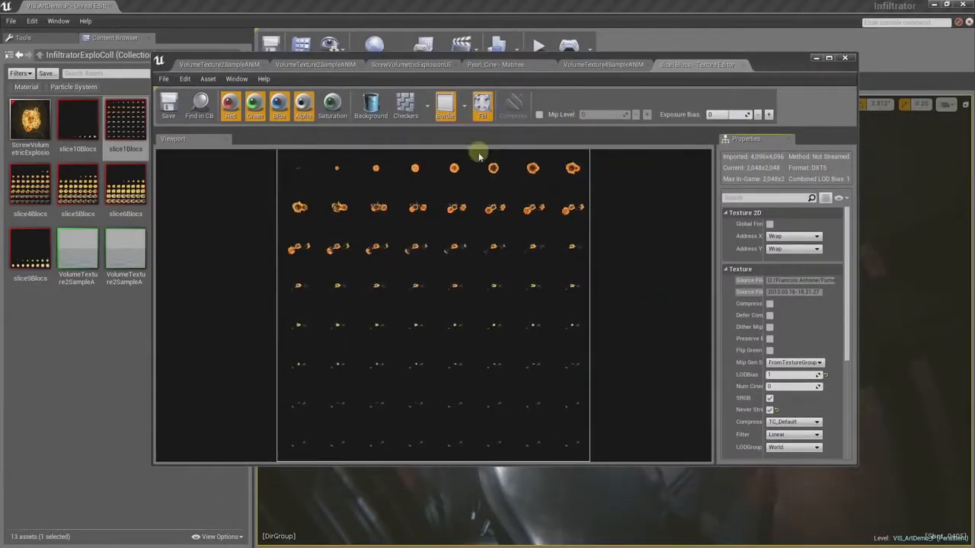
click(829, 58)
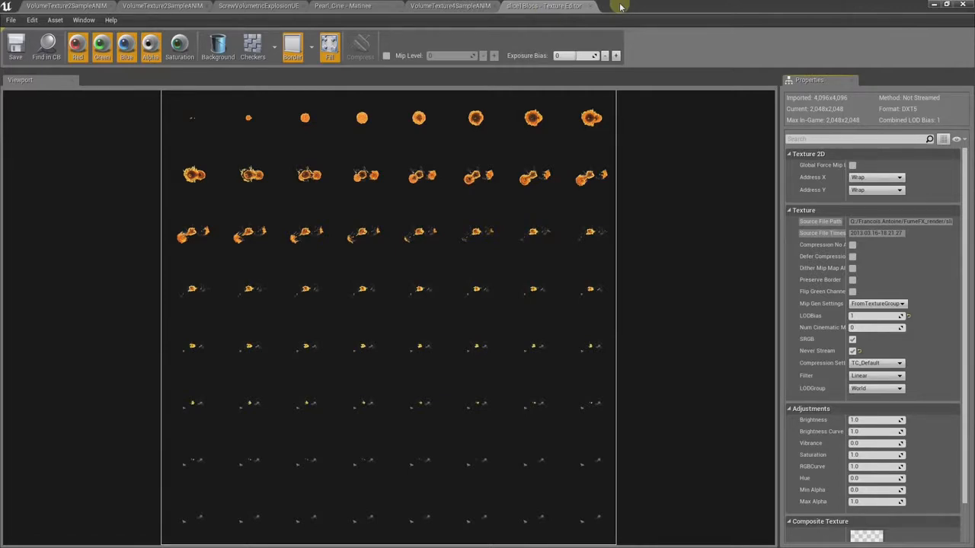
click(591, 7)
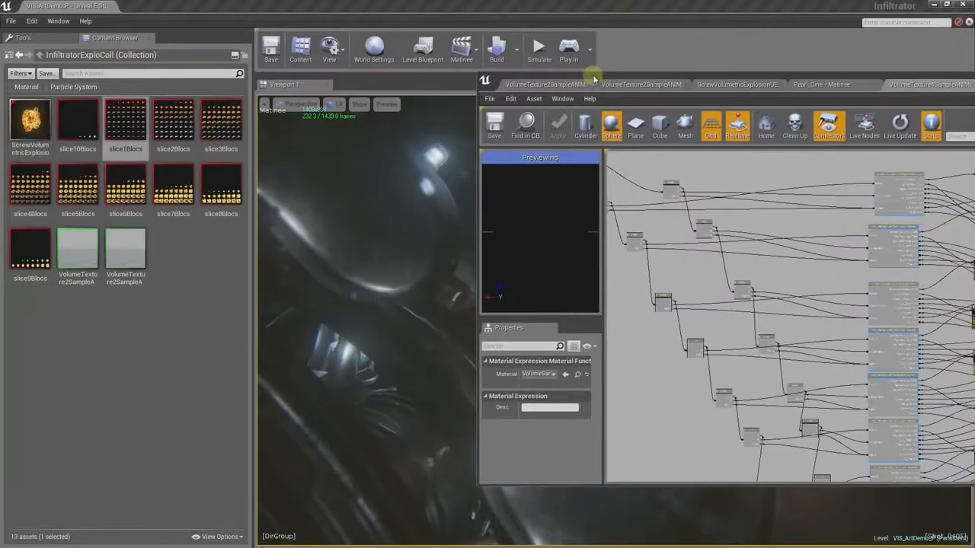
Open the slice7Blocs texture and maximize its editor window to examine the flipbook frames
double_click(169, 191)
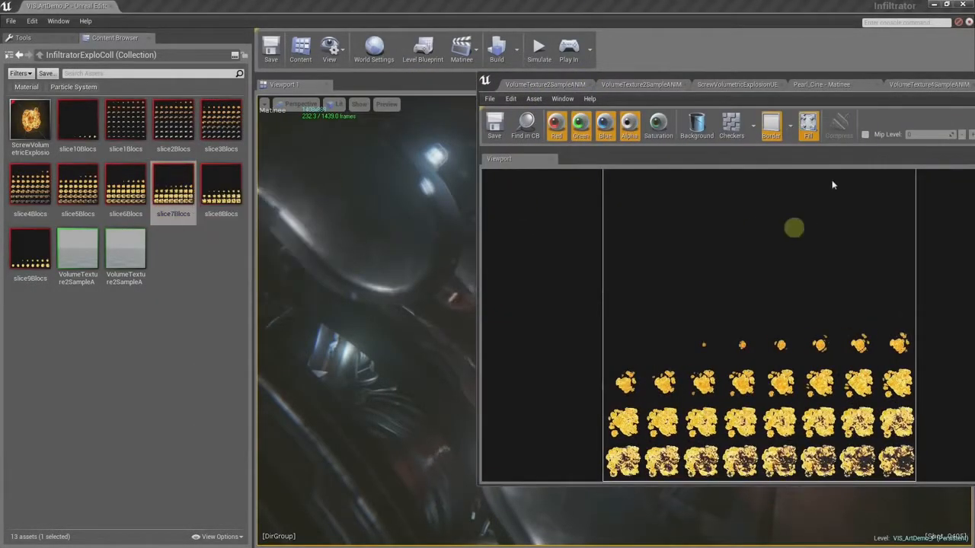
drag(873, 83, 599, 61)
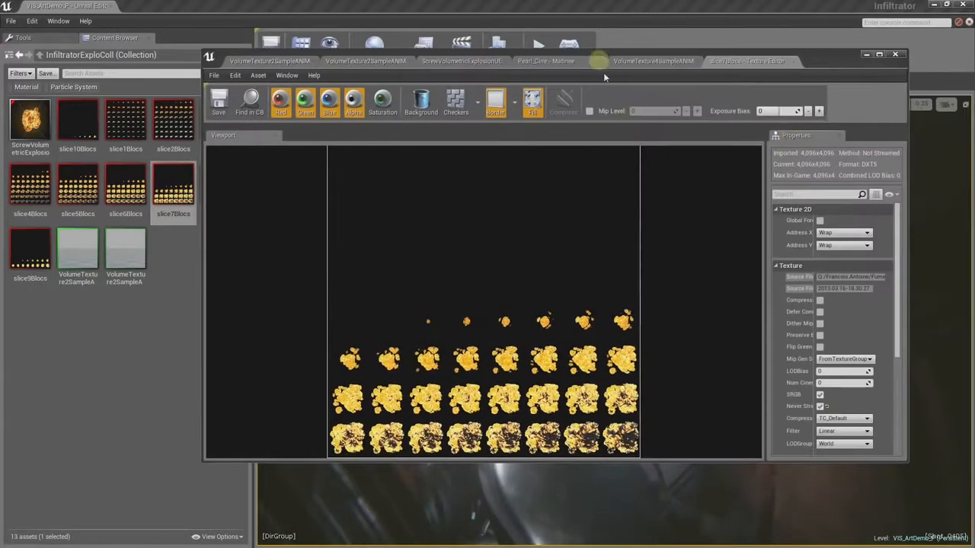
click(879, 55)
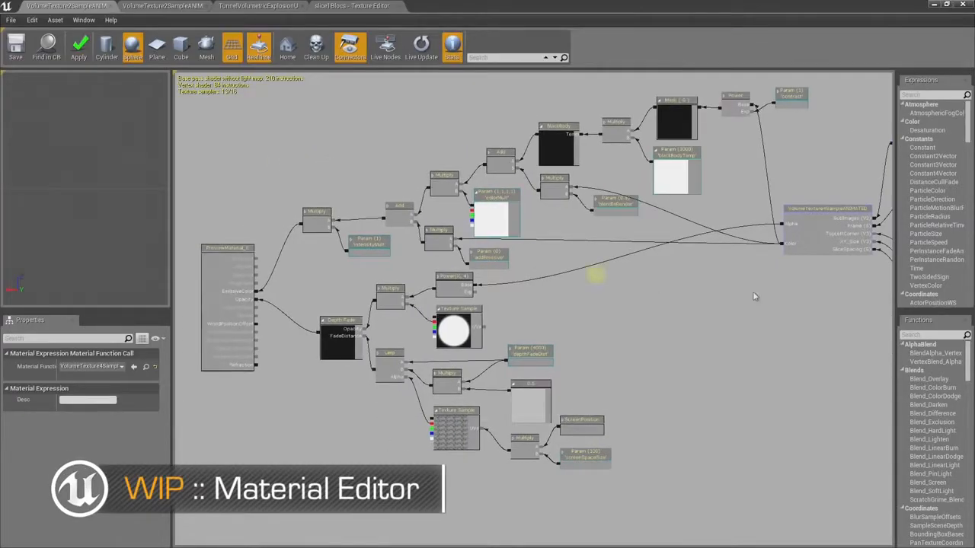
Open the VolumeTexture4SampleANIMATED material function from its node in the volumetric material graph
scroll(659, 327, up, 2)
right_drag(764, 304, 629, 331)
right_drag(689, 317, 560, 324)
scroll(584, 283, up, 2)
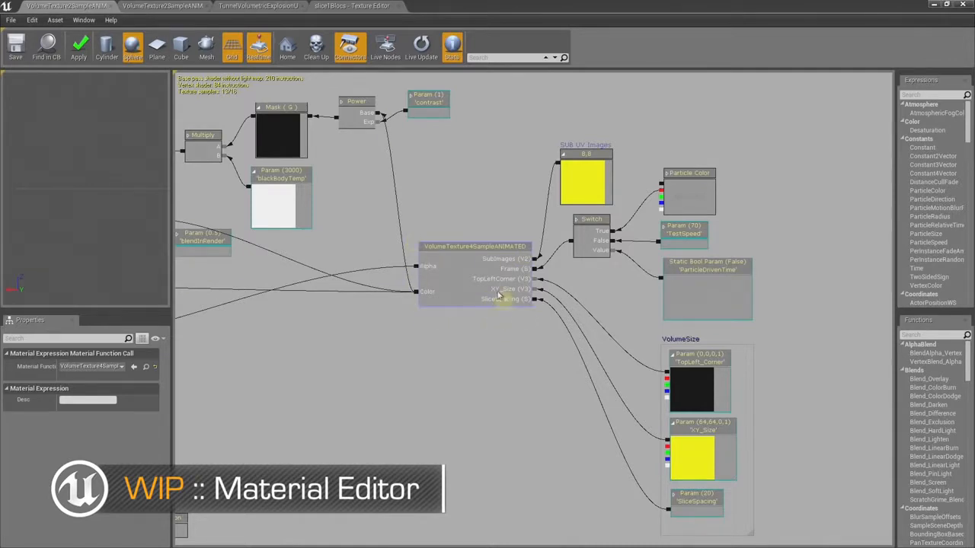
double_click(485, 264)
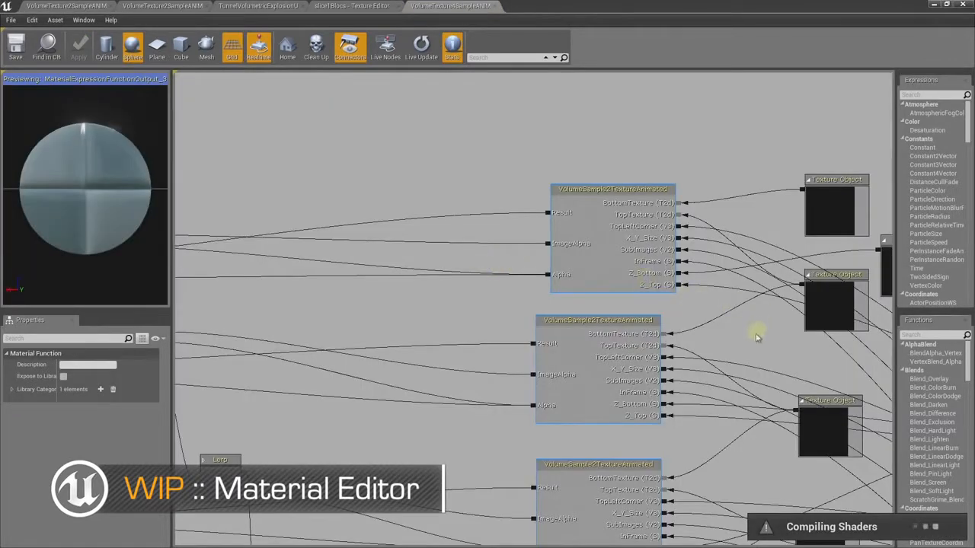
Examine the slice texture objects feeding the VolumeSample2TextureAnimated nodes and select the topmost of these function nodes
right_drag(757, 338, 653, 288)
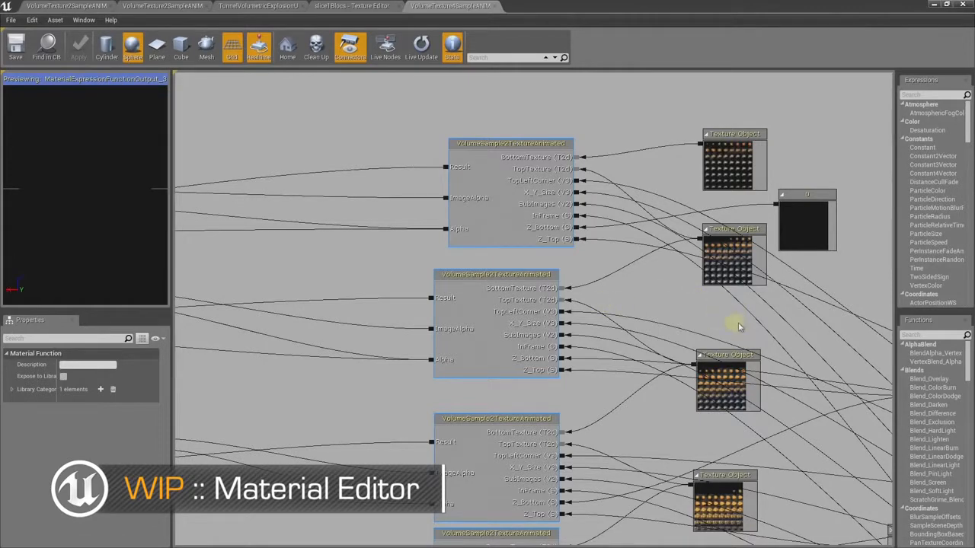
scroll(739, 326, down, 1)
right_drag(794, 334, 563, 273)
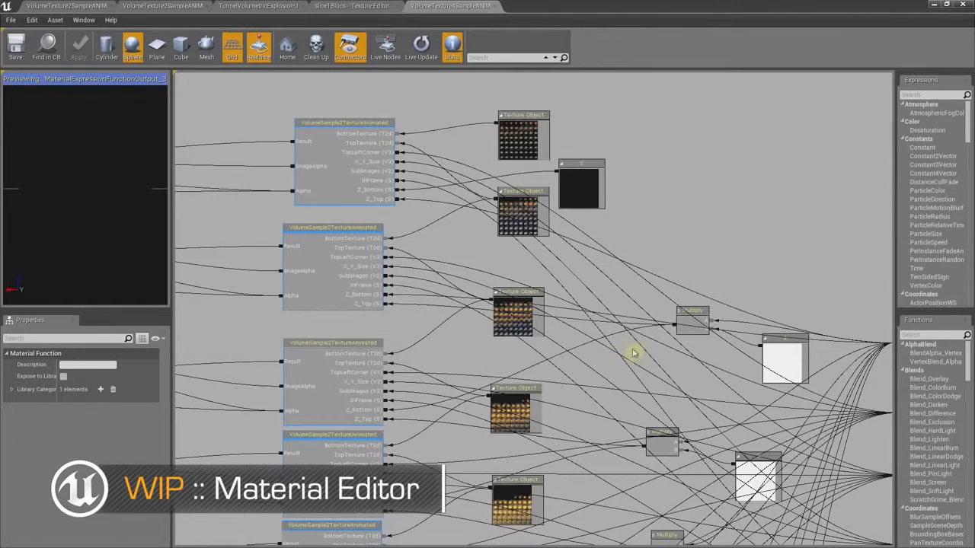
right_drag(618, 242, 602, 301)
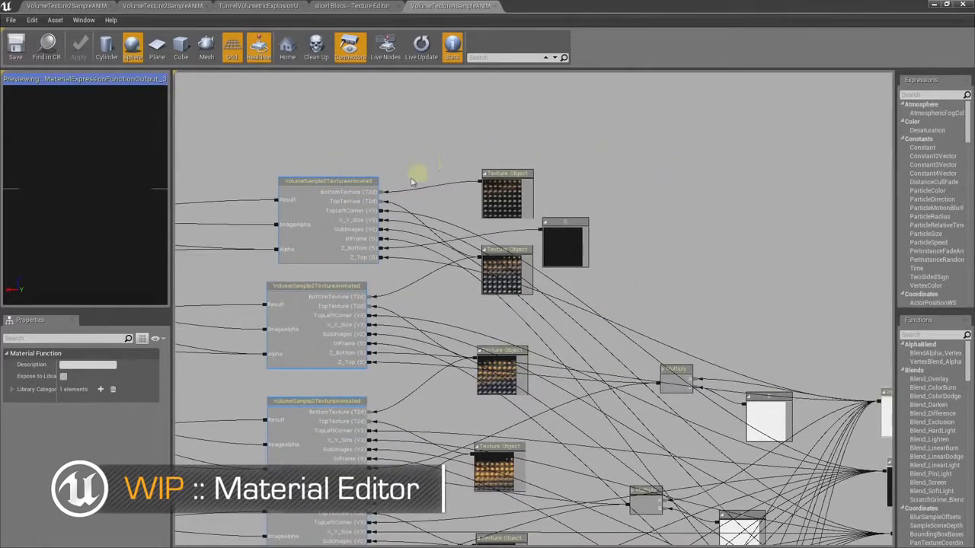
click(327, 185)
right_drag(413, 278, 383, 221)
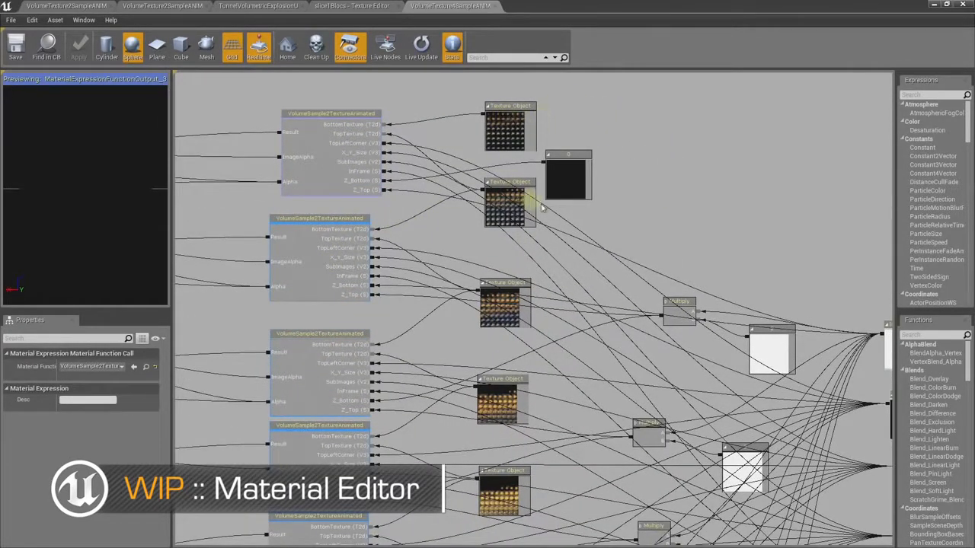
Review the complete chain of slice textures and sampling nodes in the material function
right_drag(599, 403, 577, 213)
scroll(559, 268, down, 3)
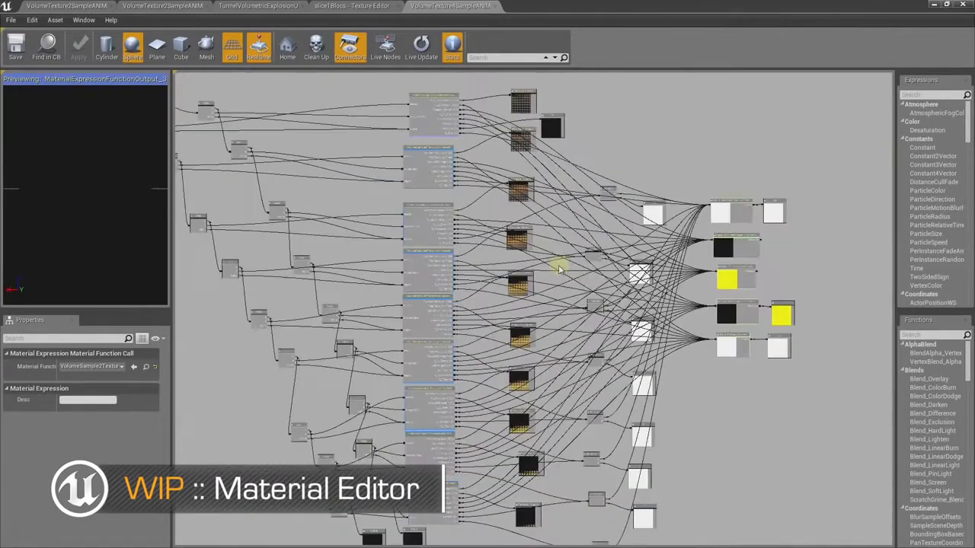
right_drag(575, 283, 588, 228)
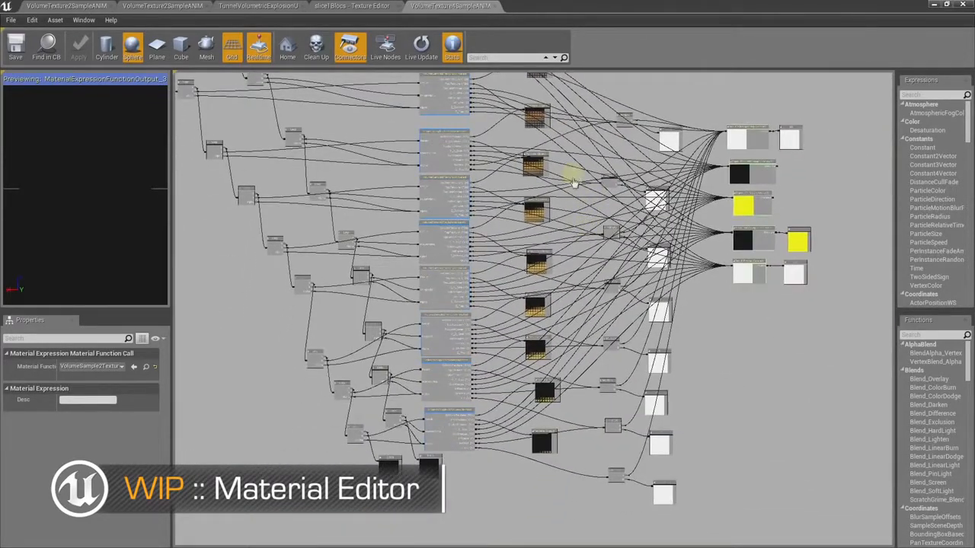
Inspect the material function's SliceSpacing, TopLeftCorner, XY_Size, SubImages and Frame inputs, selecting XY_Size to view its properties
right_drag(574, 185, 535, 270)
scroll(535, 269, up, 4)
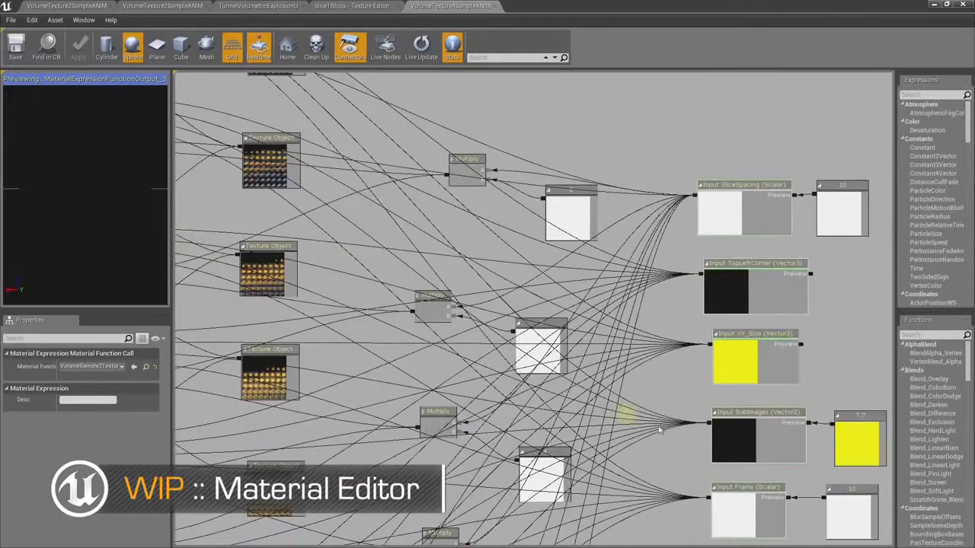
right_drag(735, 427, 598, 374)
scroll(598, 372, up, 1)
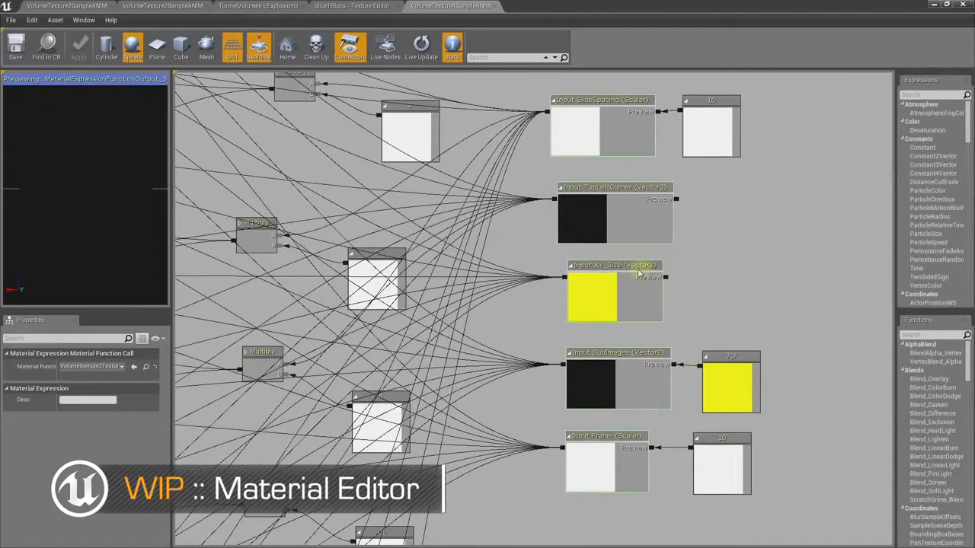
click(638, 268)
right_drag(723, 253, 723, 285)
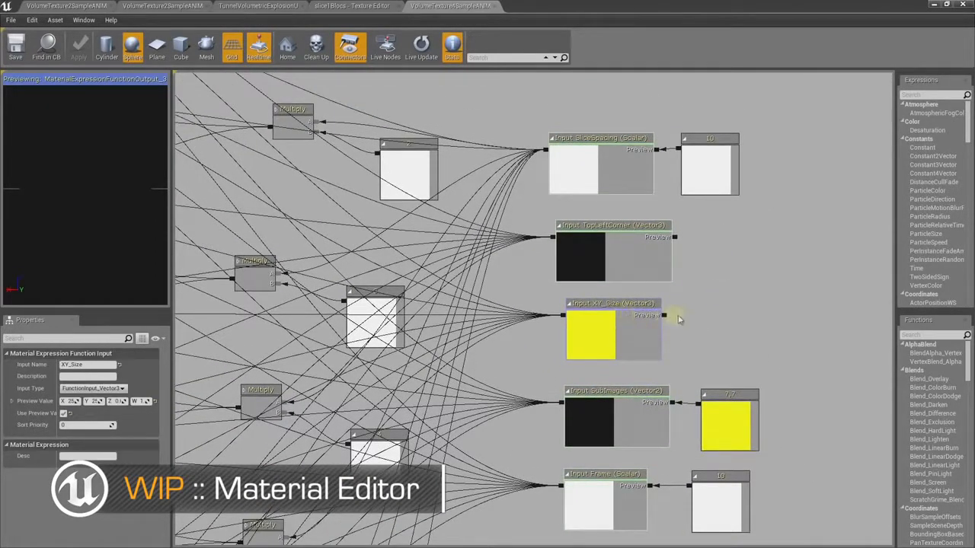
right_drag(673, 373, 683, 348)
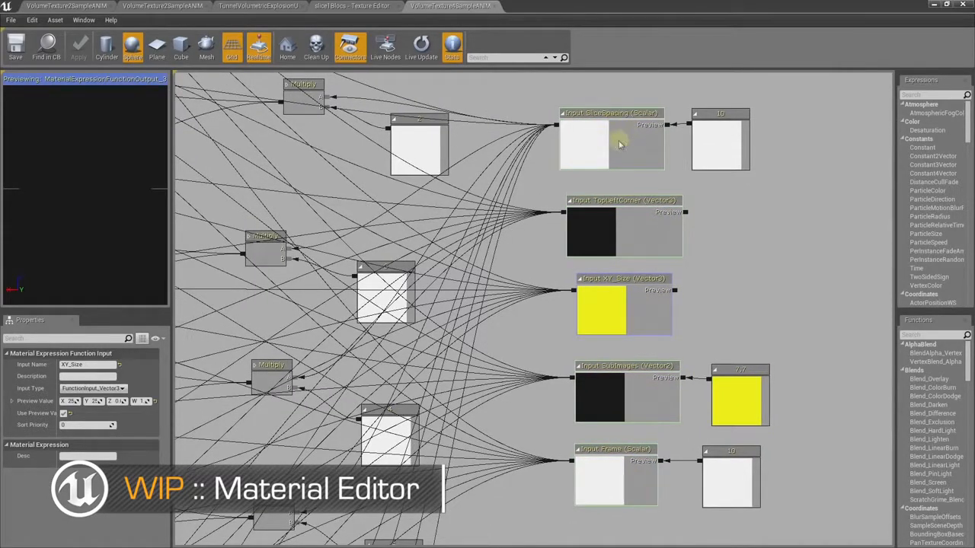
Trace how the function inputs connect to the Multiply and VolumeSample2TextureAnimated nodes, and close the VolumeTexture4SampleANIMATED function
right_drag(440, 197, 659, 257)
right_drag(255, 214, 428, 239)
right_drag(561, 230, 285, 233)
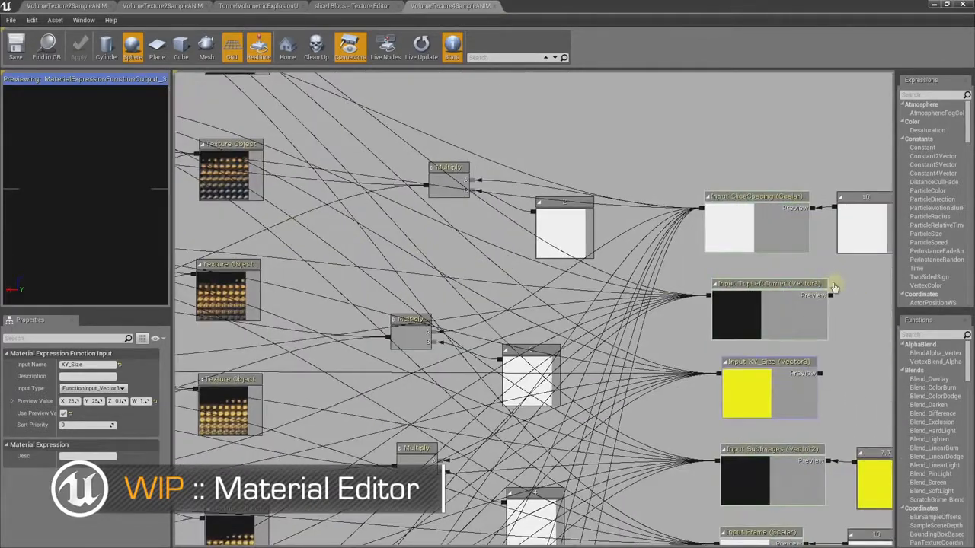
right_drag(836, 288, 680, 291)
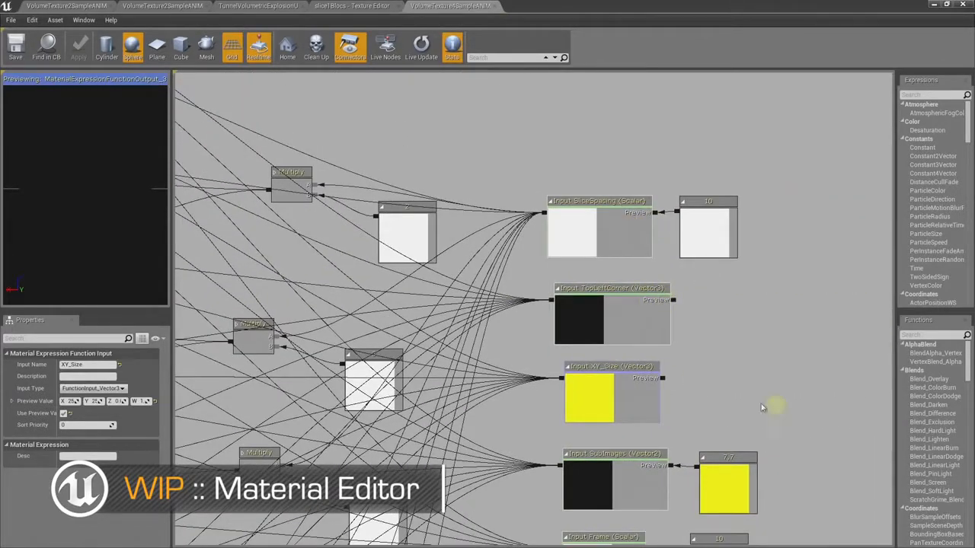
right_drag(772, 404, 788, 301)
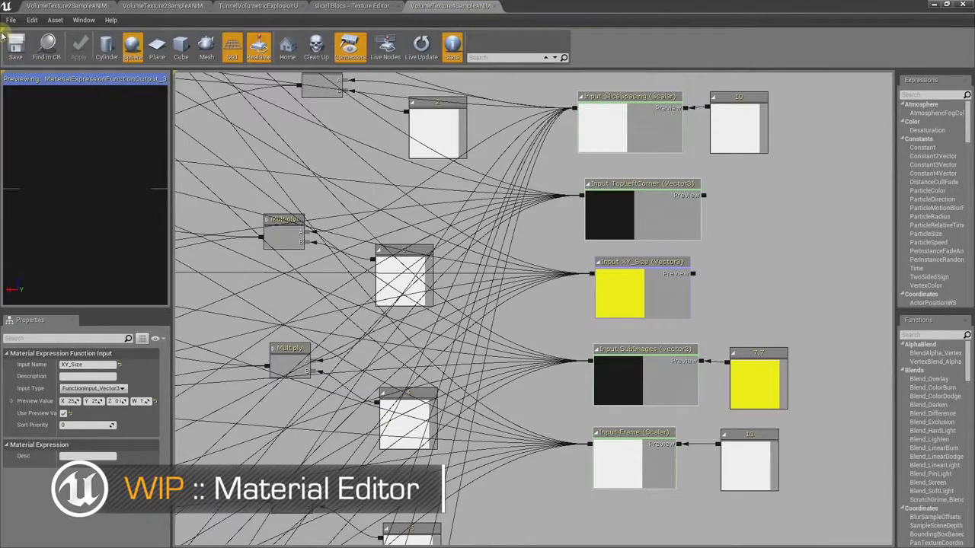
drag(367, 196, 533, 235)
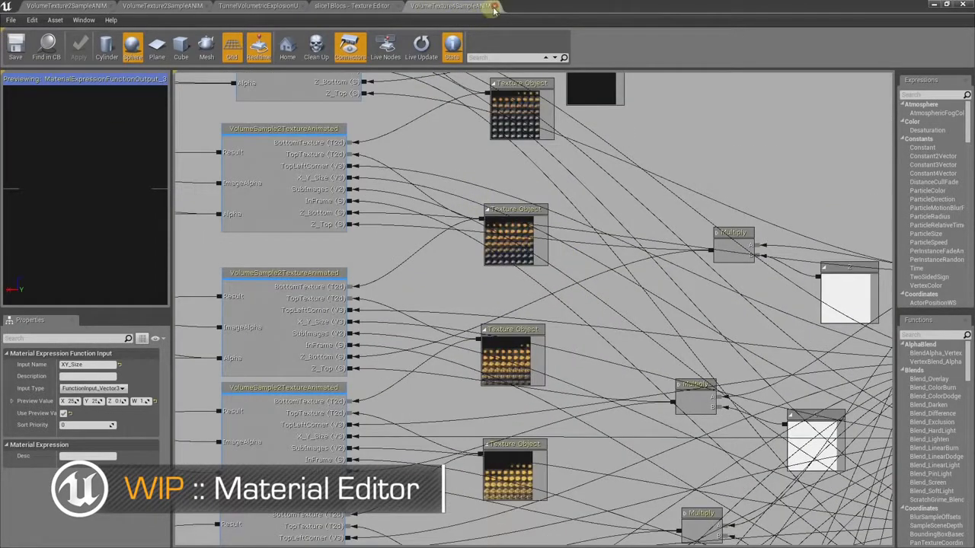
click(495, 6)
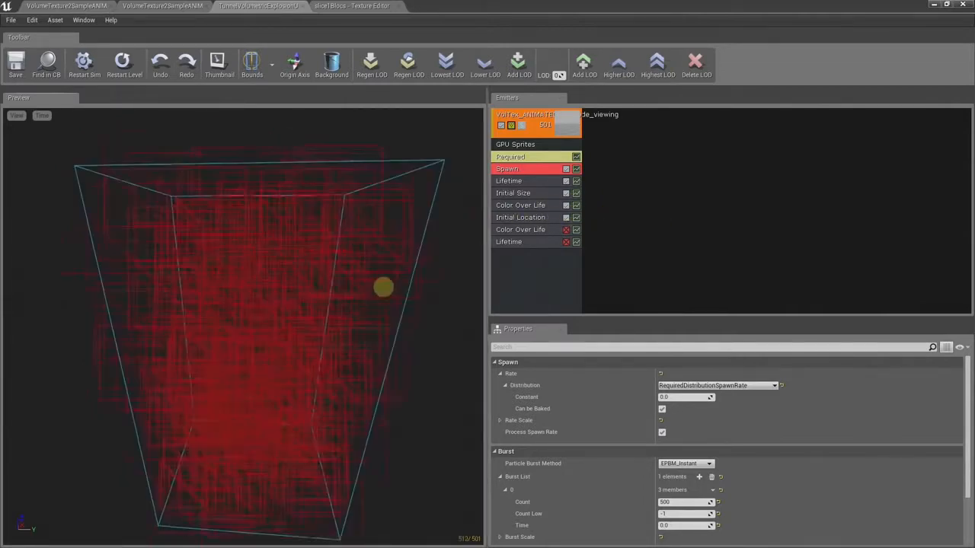
Set the particle burst count in the emitter's Spawn module to 2000
drag(379, 393, 409, 472)
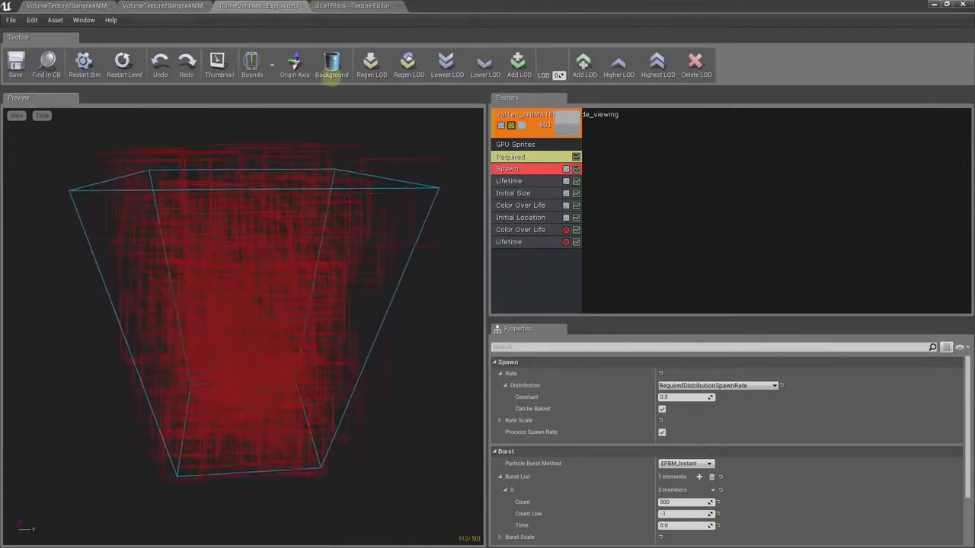
click(688, 502)
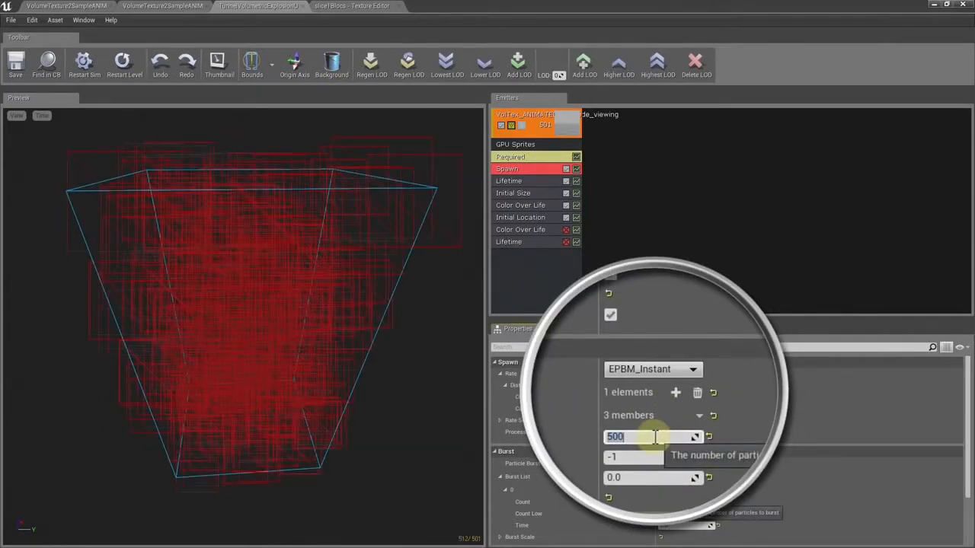
text(2000)
key(Return)
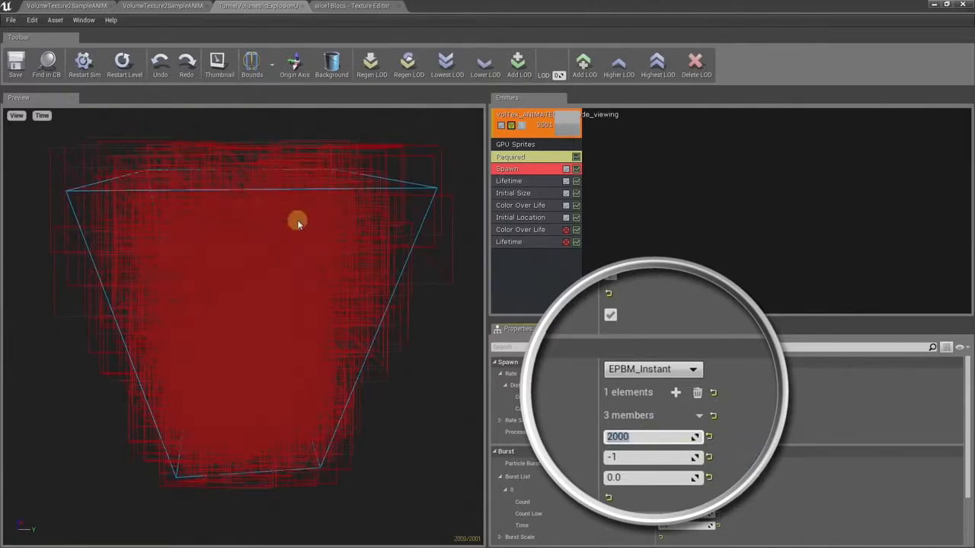
Switch the particle preview's view mode from Wireframe to Unlit
click(18, 115)
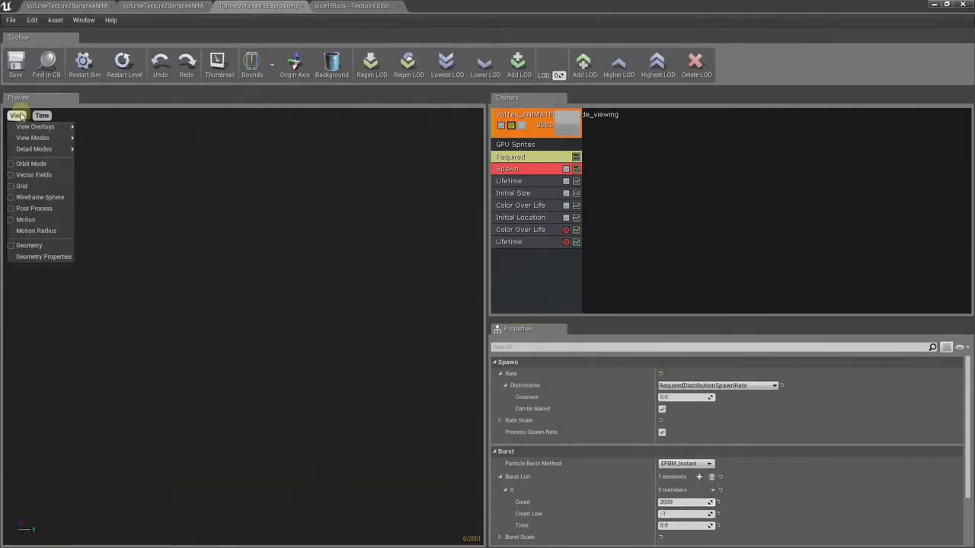
mouse_move(34, 138)
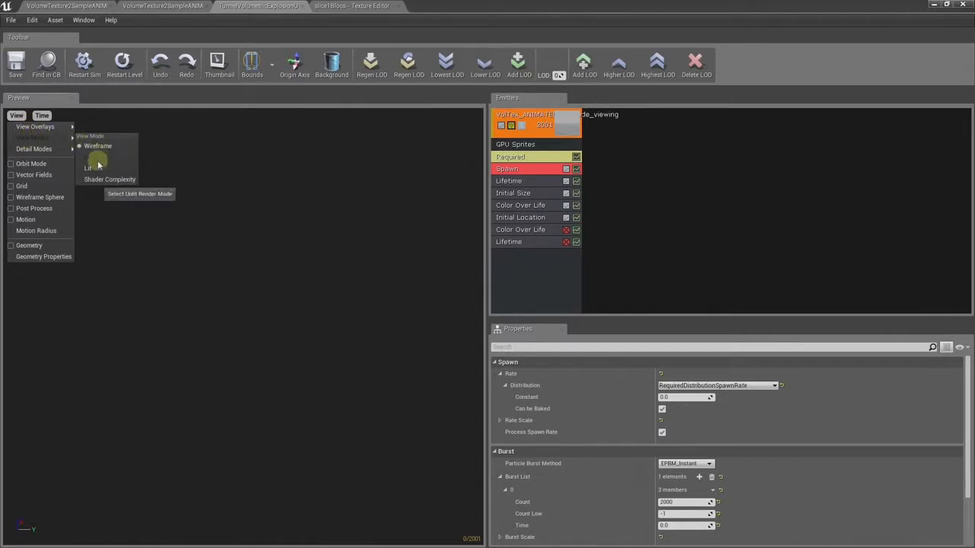
click(91, 158)
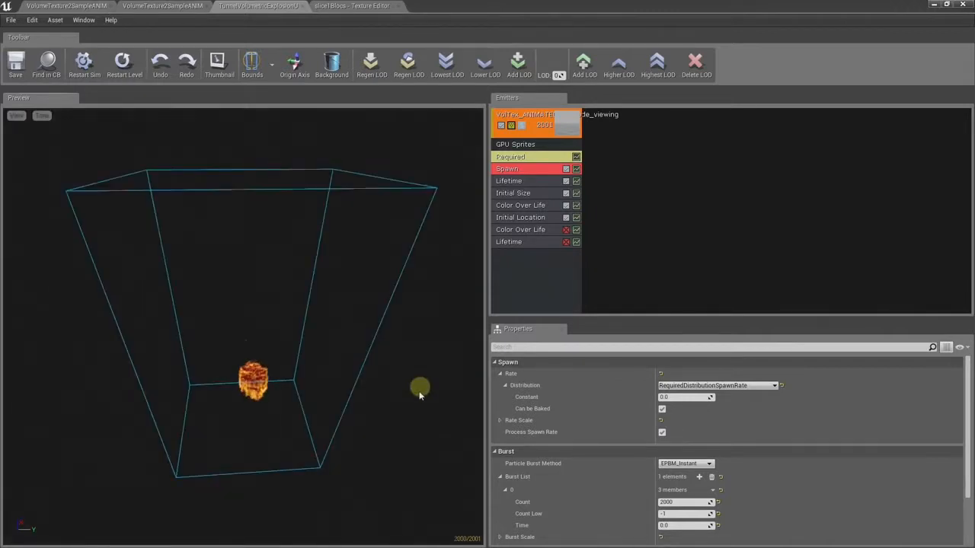
Examine the volumetric explosion in the particle preview from above, from the side and at oblique angles
drag(425, 400, 32, 6)
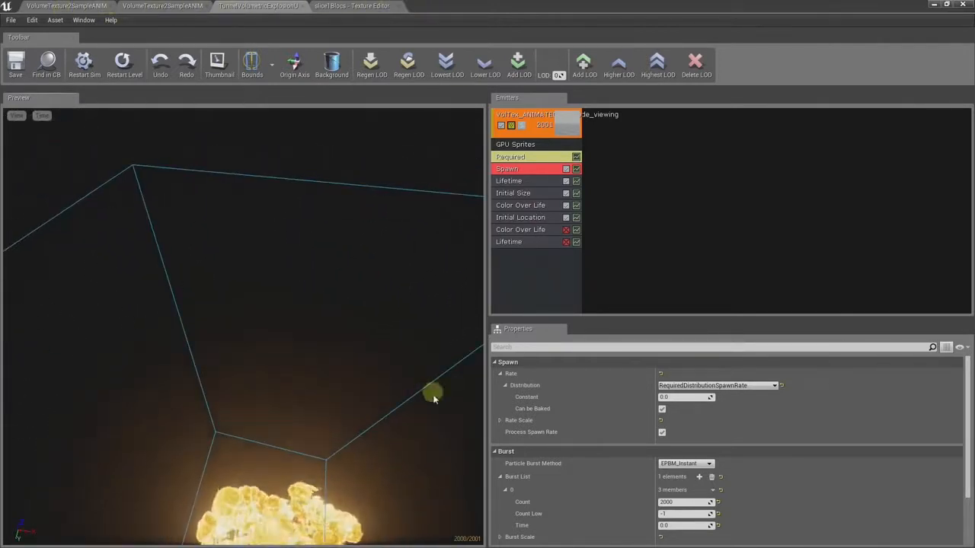
drag(374, 320, 392, 331)
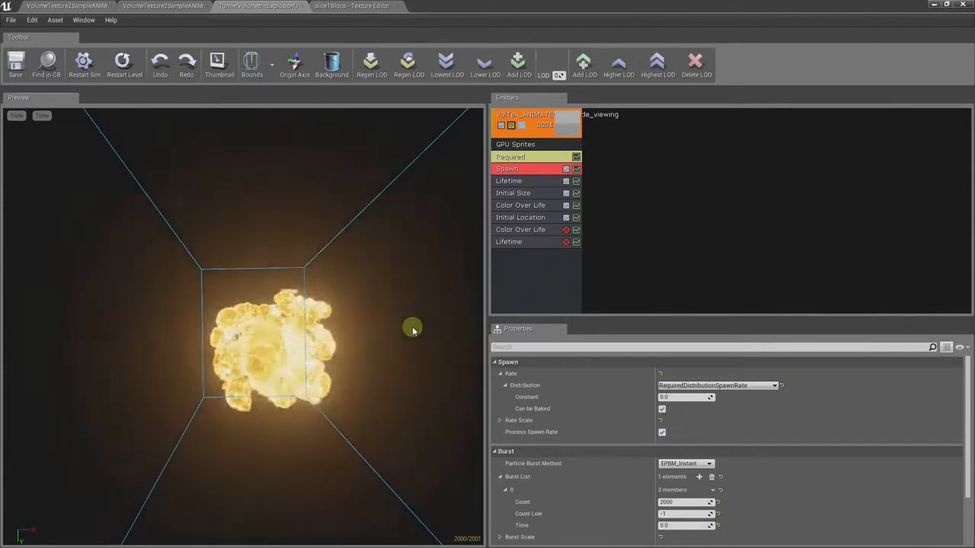
middle_drag(418, 335, 552, 543)
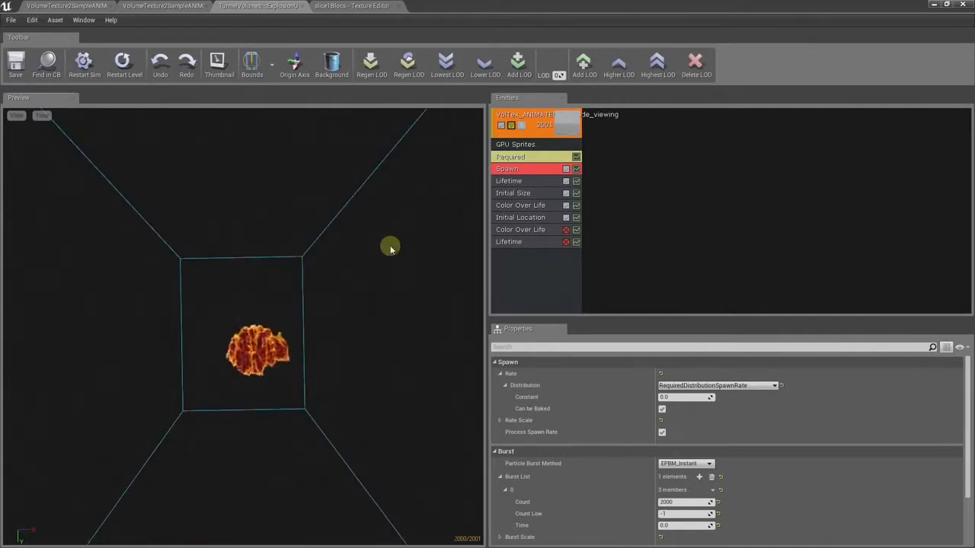
drag(389, 248, 343, 343)
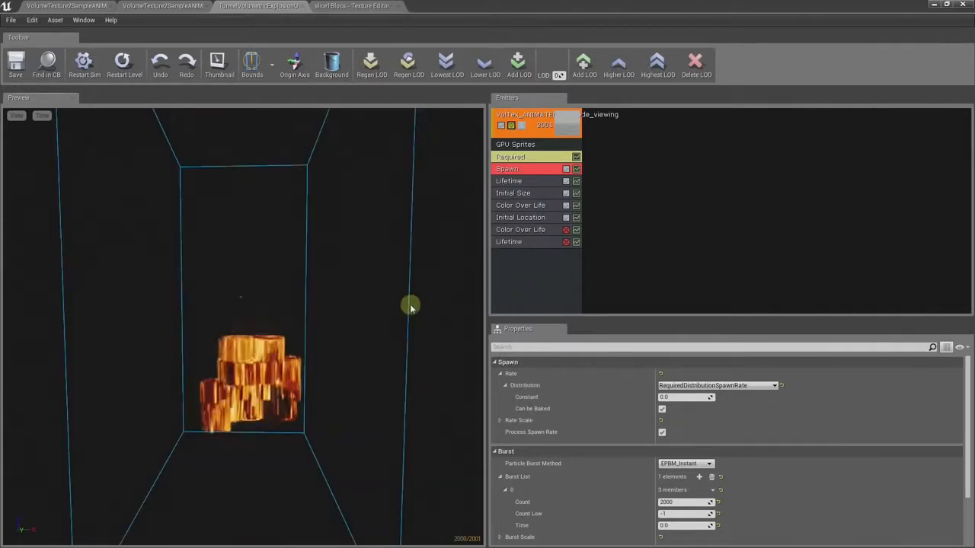
middle_drag(412, 340, 419, 425)
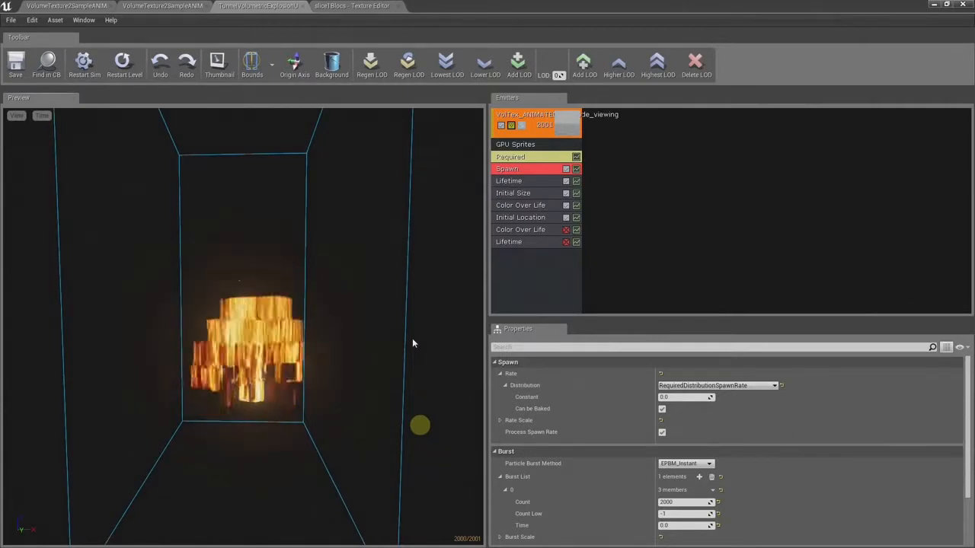
right_drag(366, 4, 385, 342)
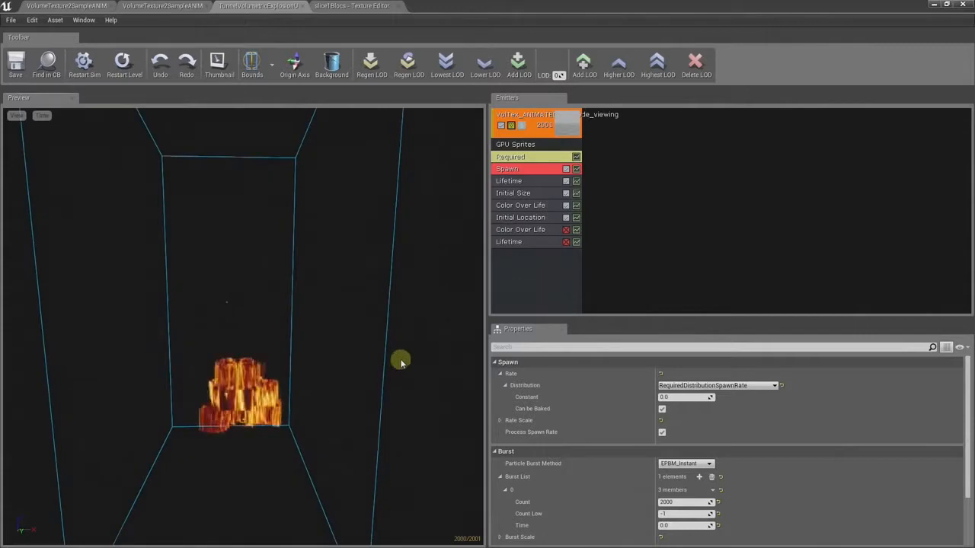
mouse_move(371, 381)
right_down()
mouse_move(361, 401)
mouse_move(360, 389)
right_up()
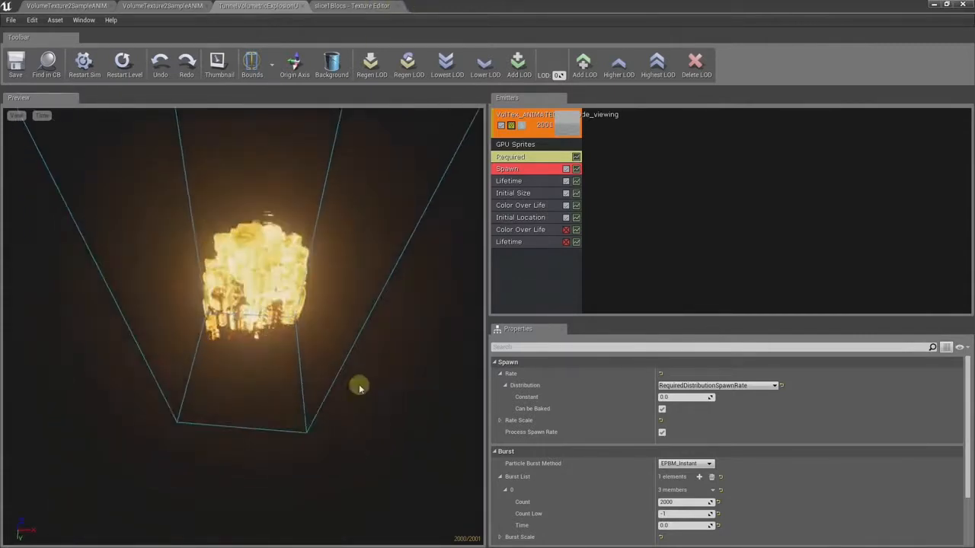
drag(359, 389, 186, 8)
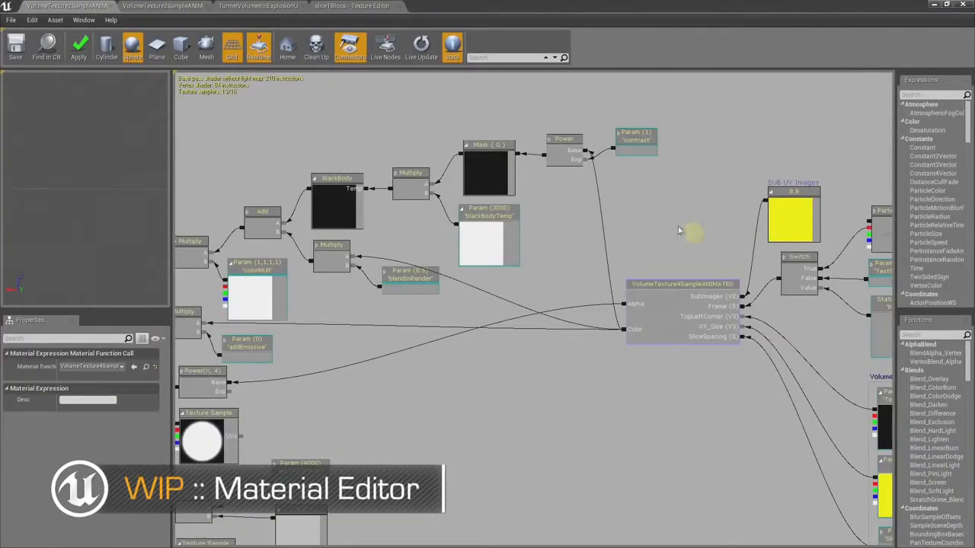
Inspect the BlackBody node and its temperature inputs in the volumetric material graph, and return to the level editor with Matinee
drag(679, 231, 694, 240)
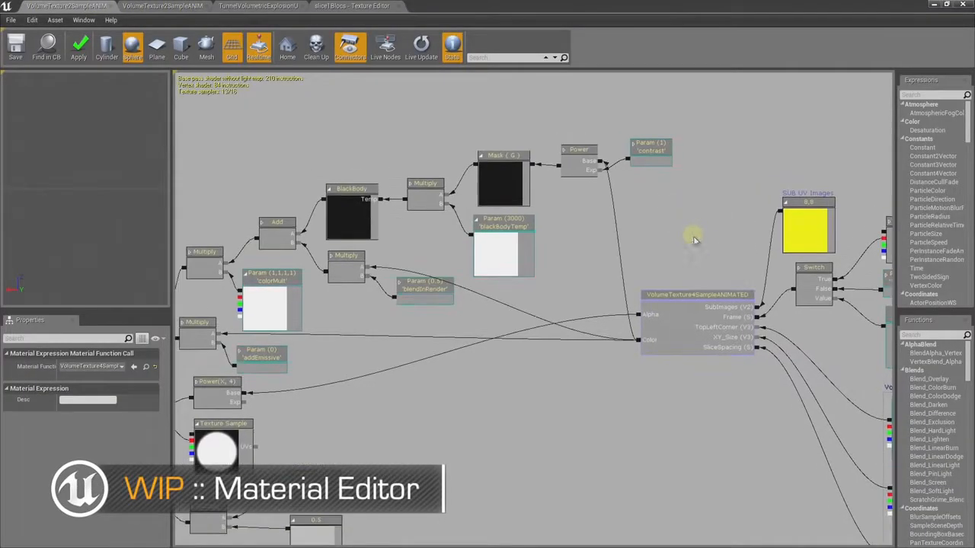
click(364, 210)
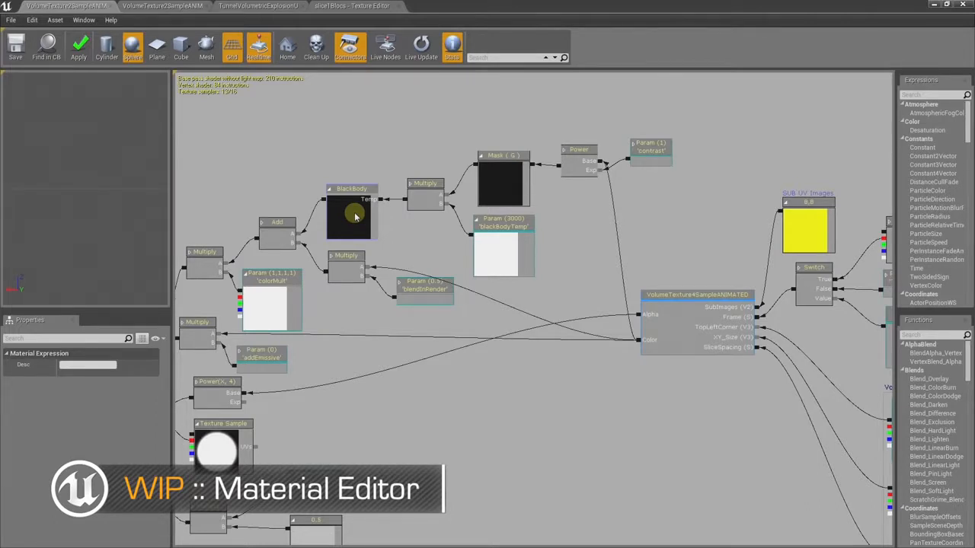
click(355, 216)
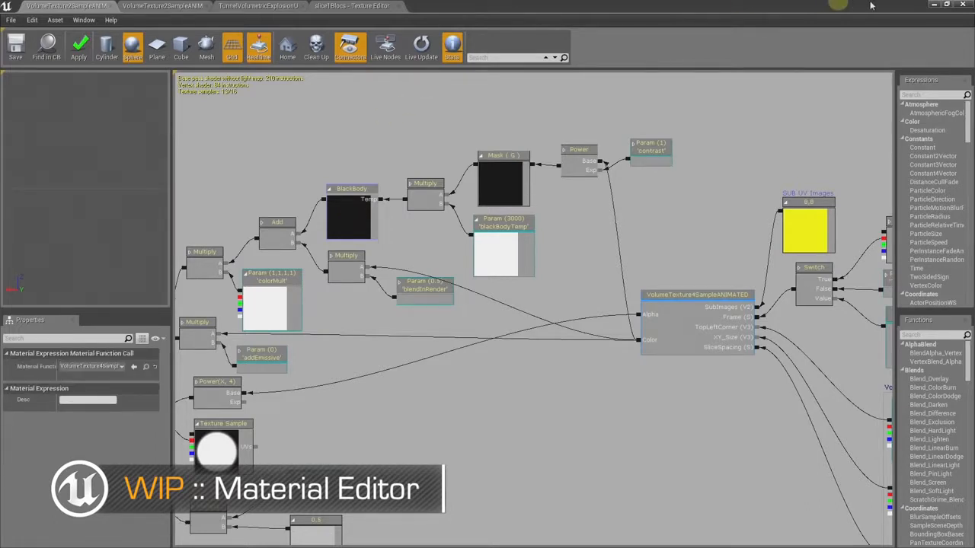
click(948, 6)
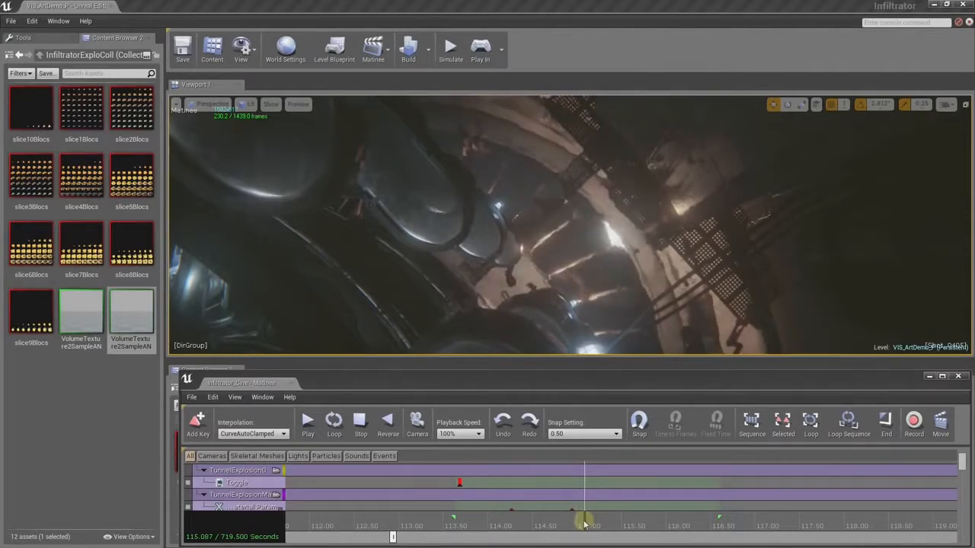
Move the Matinee playhead to about 114.68 seconds and select the ExploLight group among the explosion tracks
drag(584, 522, 547, 521)
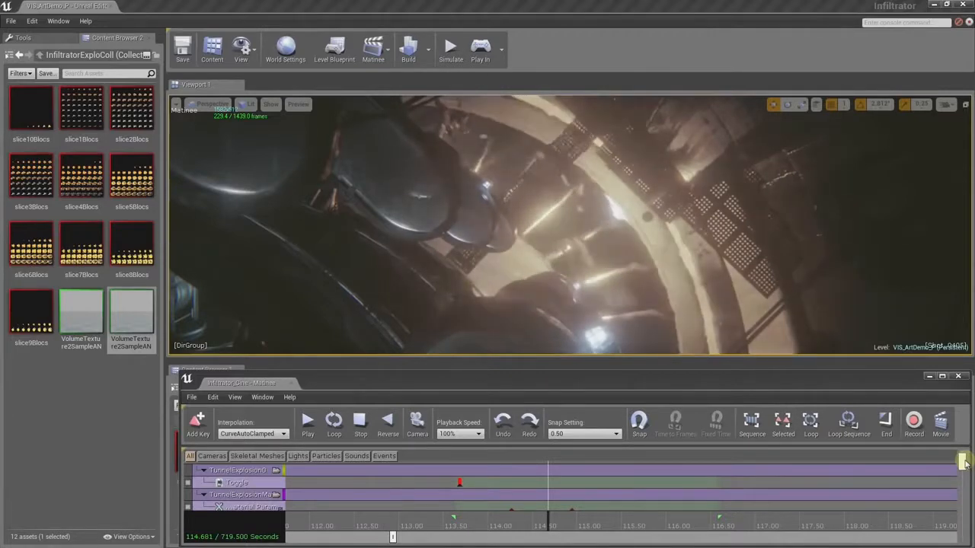
scroll(963, 464, down, 3)
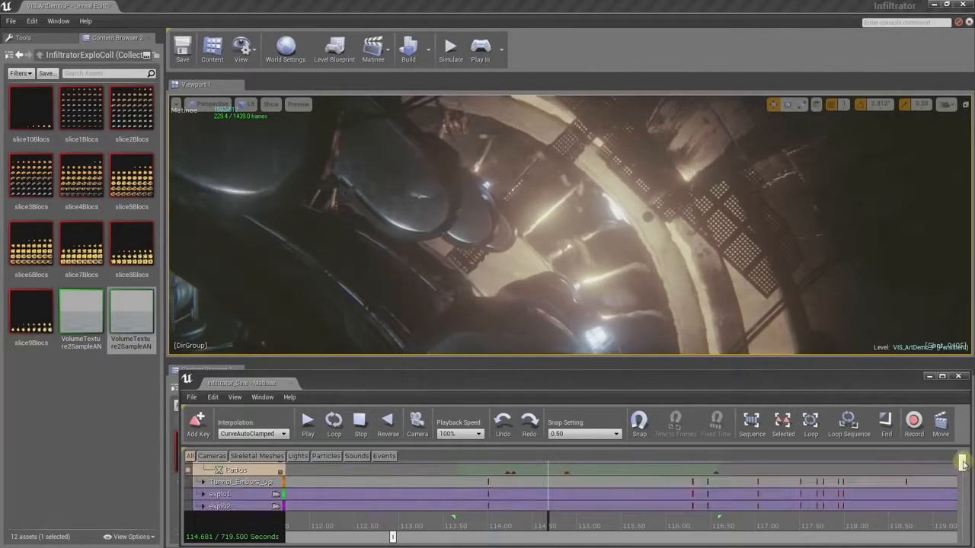
scroll(963, 464, down, 5)
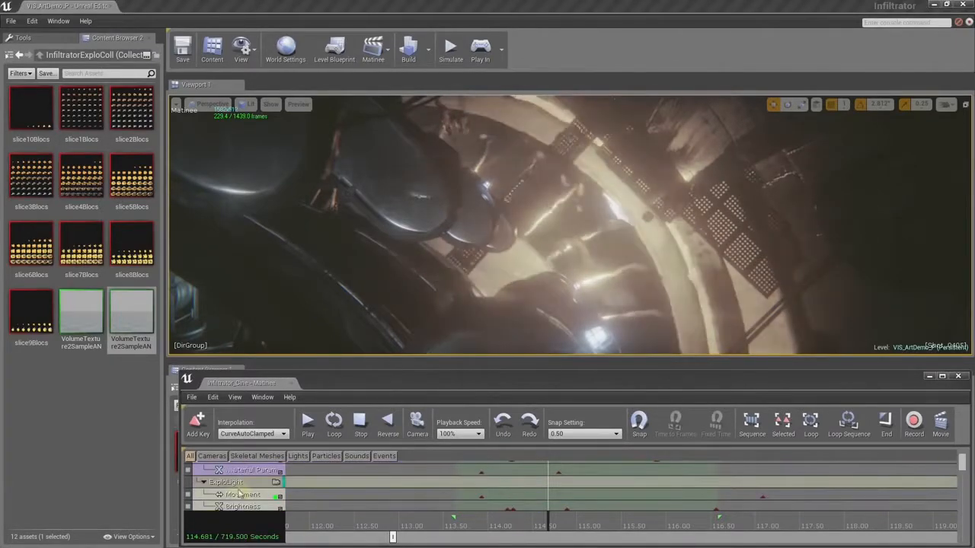
click(227, 482)
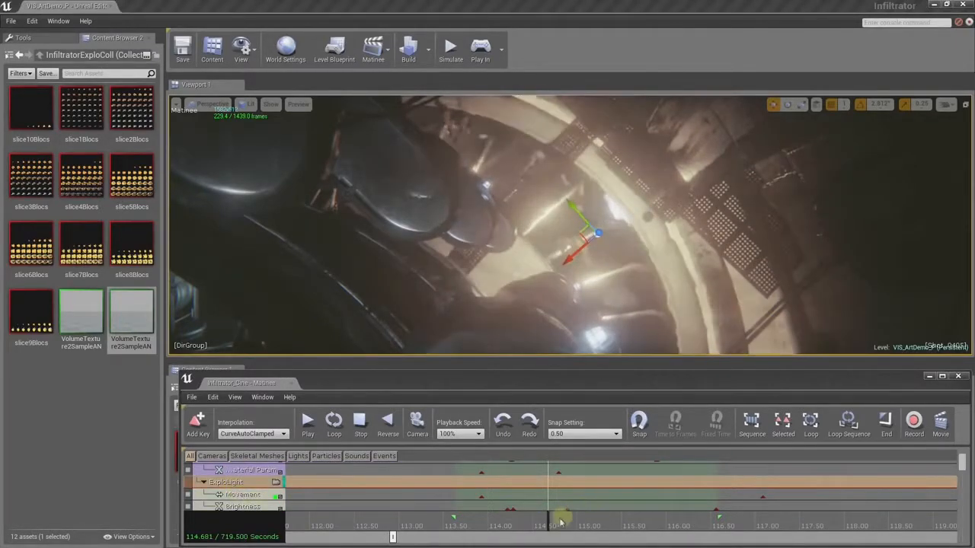
Scrub the Matinee timeline around 114.7 seconds to check the explosion lighting in the viewport
mouse_move(548, 525)
mouse_down()
mouse_move(488, 525)
mouse_move(547, 522)
mouse_up()
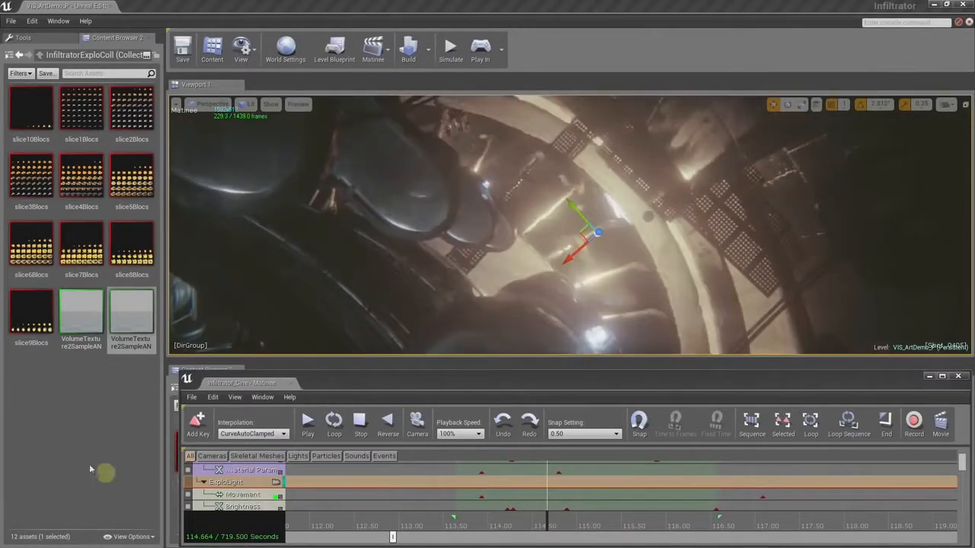
click(555, 526)
drag(552, 527, 549, 527)
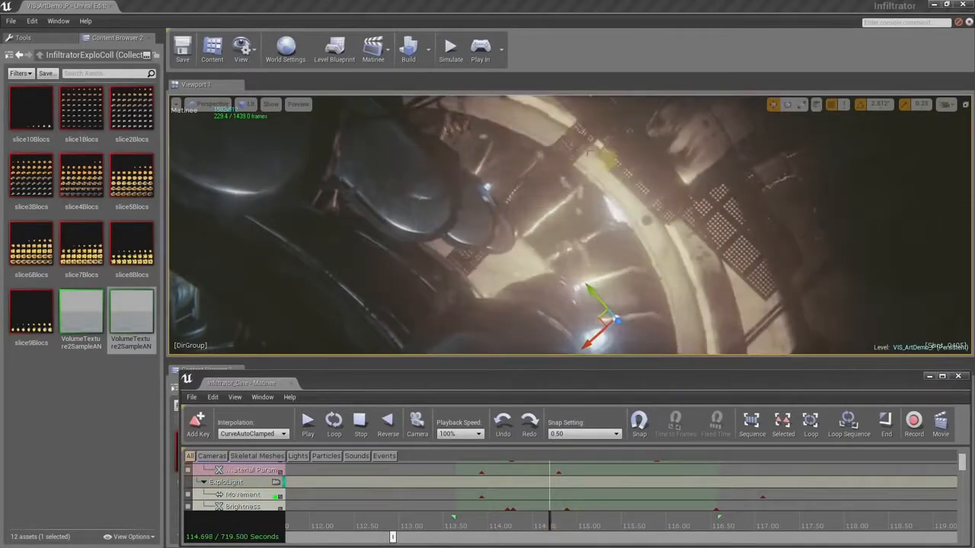